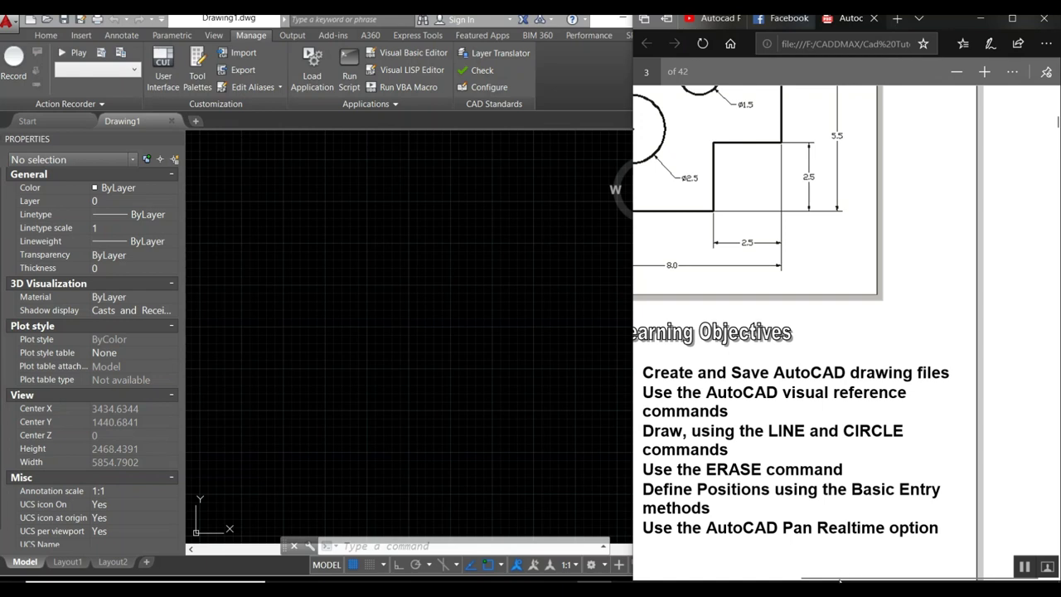
Step: Scroll the PDF to show the full Chapter 1 plate figure, then switch to the AutoCAD drawing
scroll(839, 539, "left", 3)
scroll(862, 415, "up", 2)
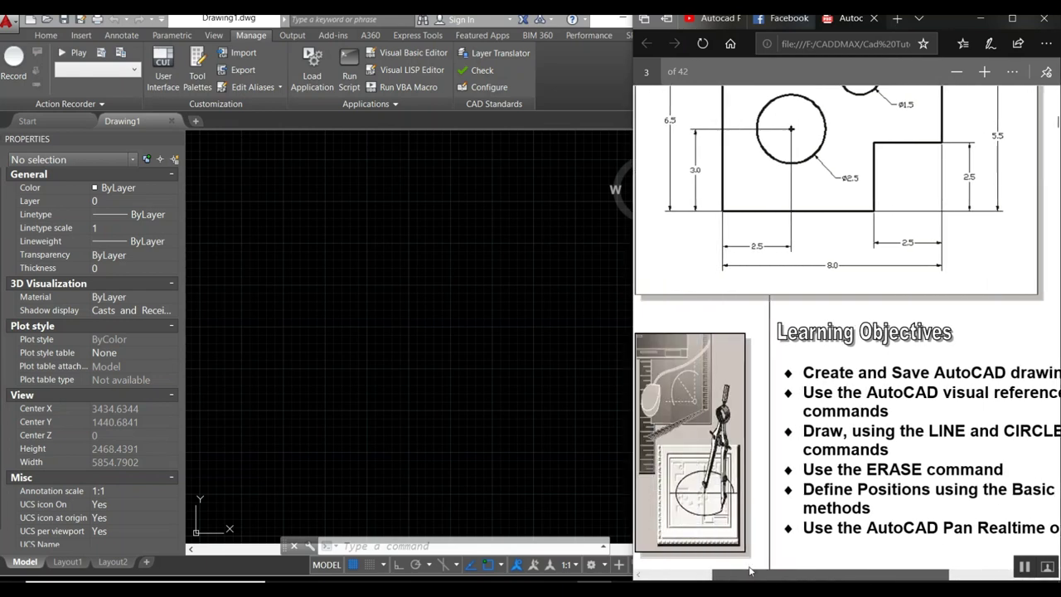
scroll(875, 336, "up", 3)
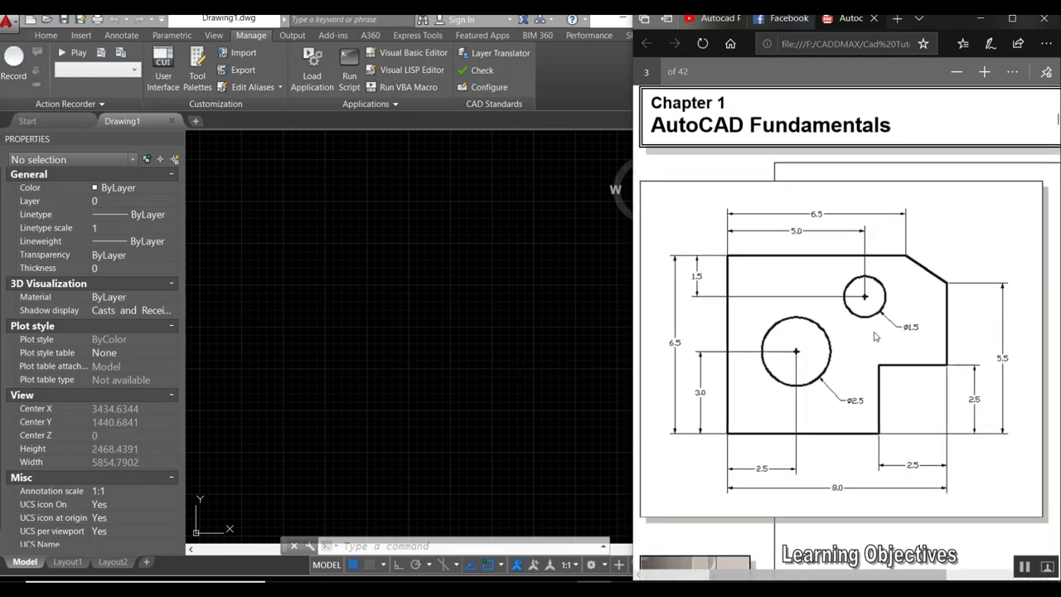
scroll(874, 336, "down", 2)
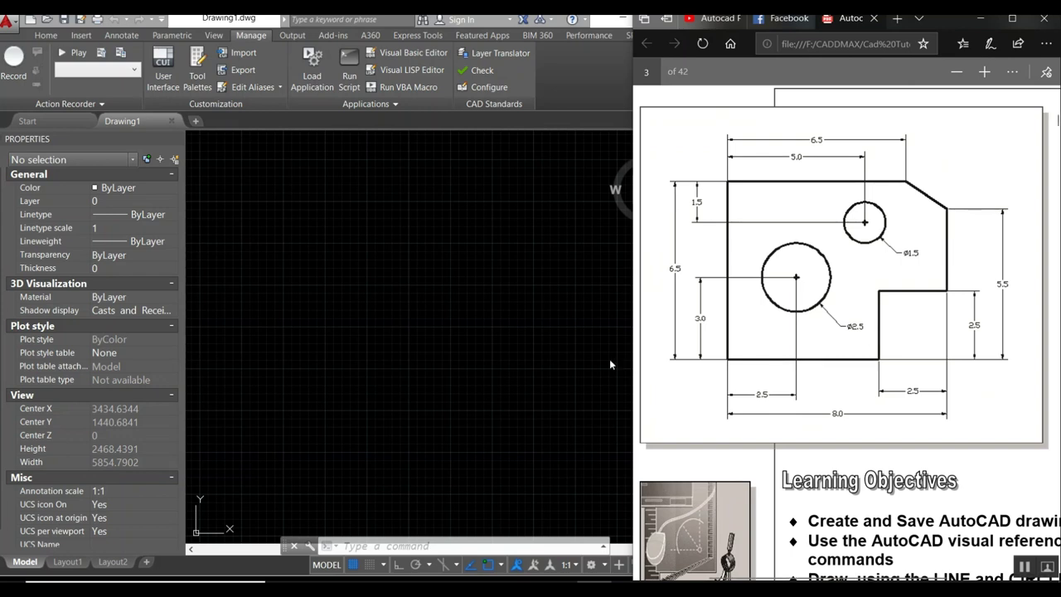
left_click(328, 333)
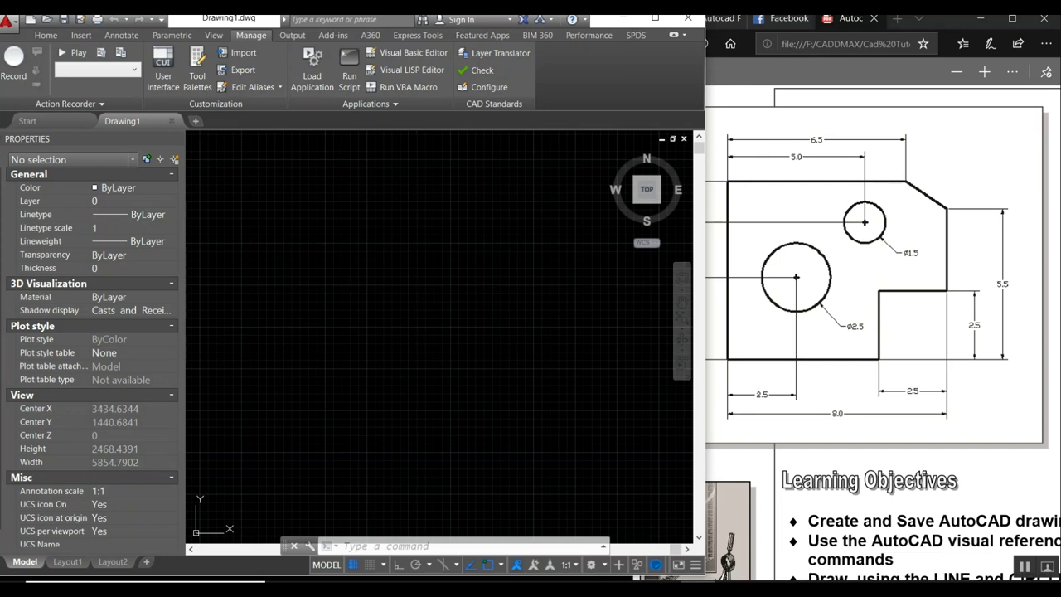
Step: Set the drawing's length precision to 0.0 in the UNITS dialog
type("units")
key("Return")
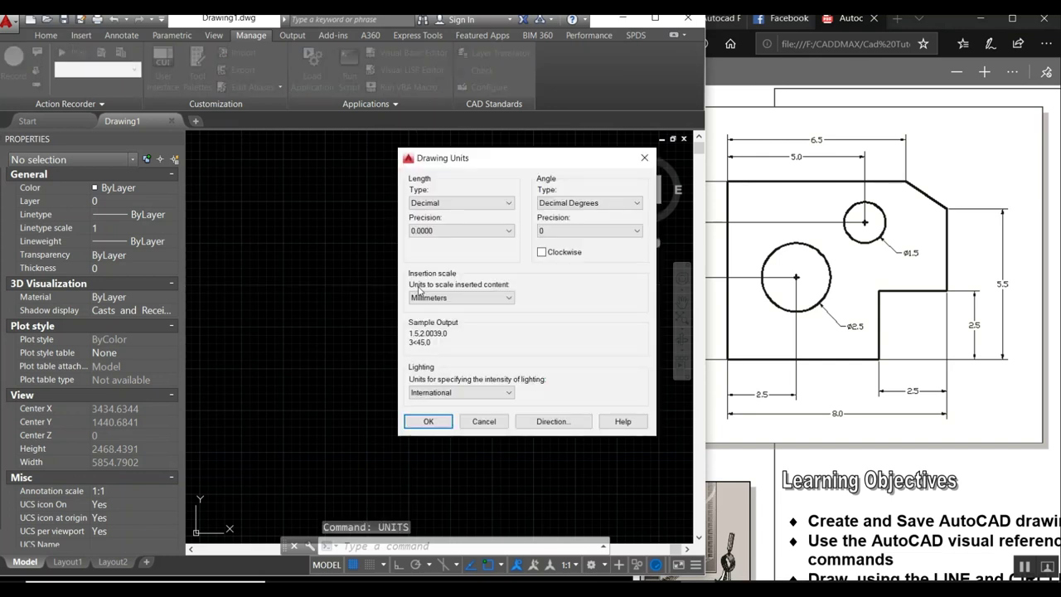
left_click(453, 232)
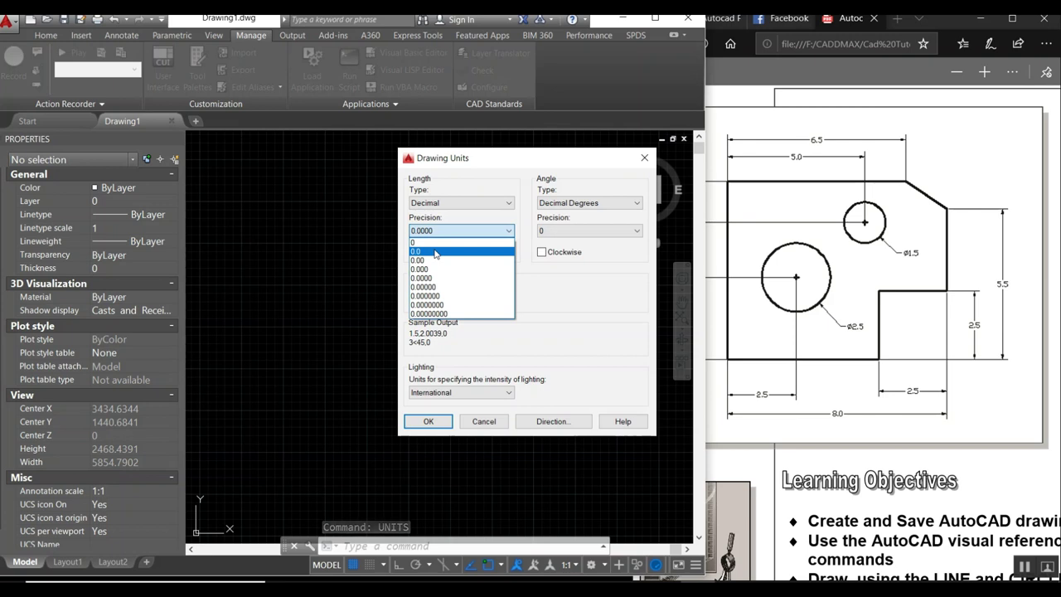
left_click(435, 252)
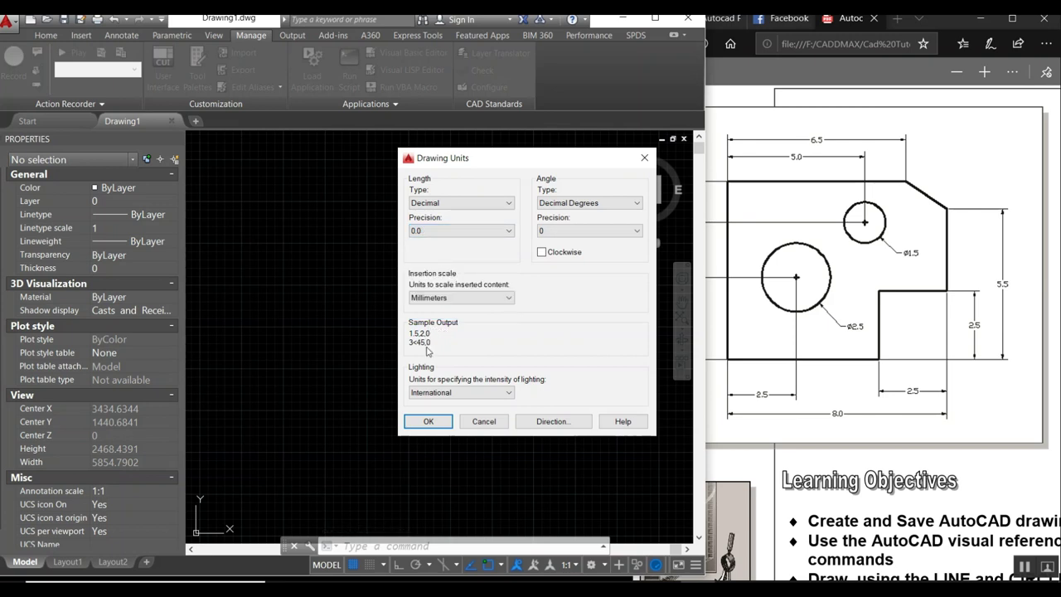
left_click(429, 421)
Step: With Ortho on, draw the 6.5 left side, 8 bottom and 5.5 right side
type("l")
key("Return")
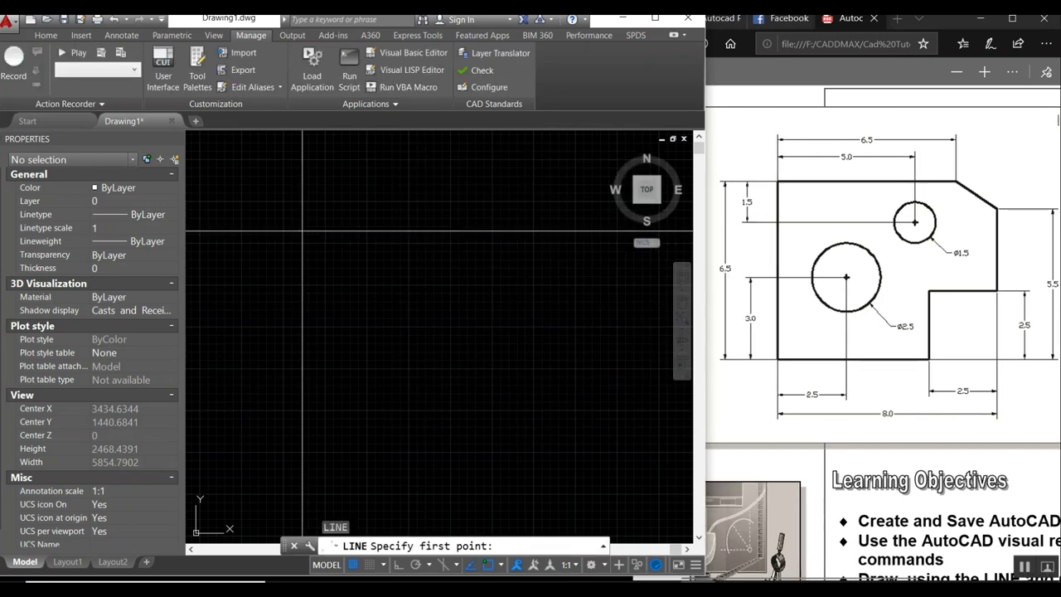
left_click(303, 232)
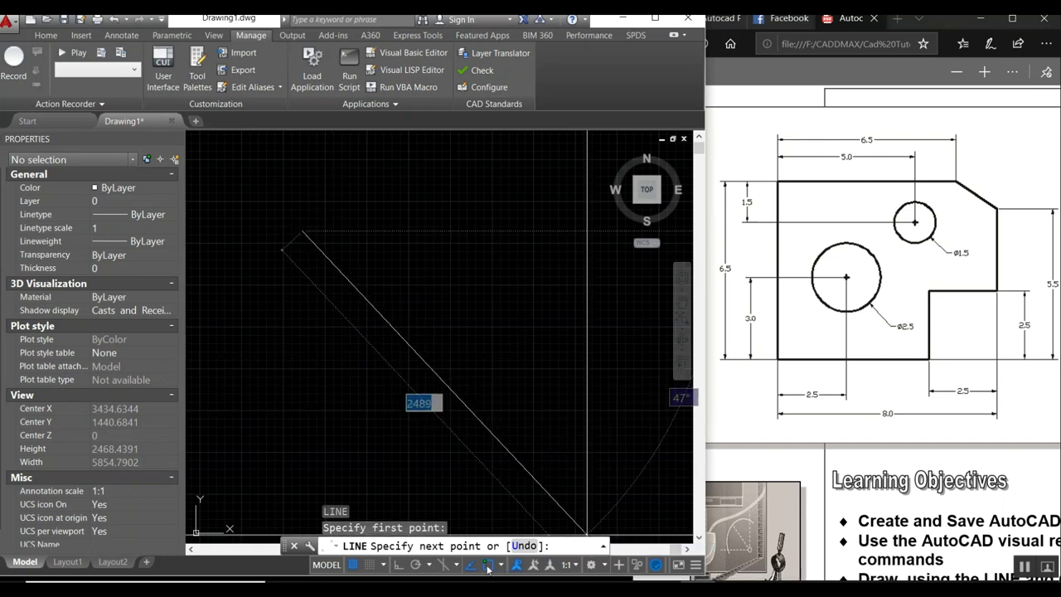
key("F8")
type("6.5")
key("Return")
scroll(342, 406, "up", 5)
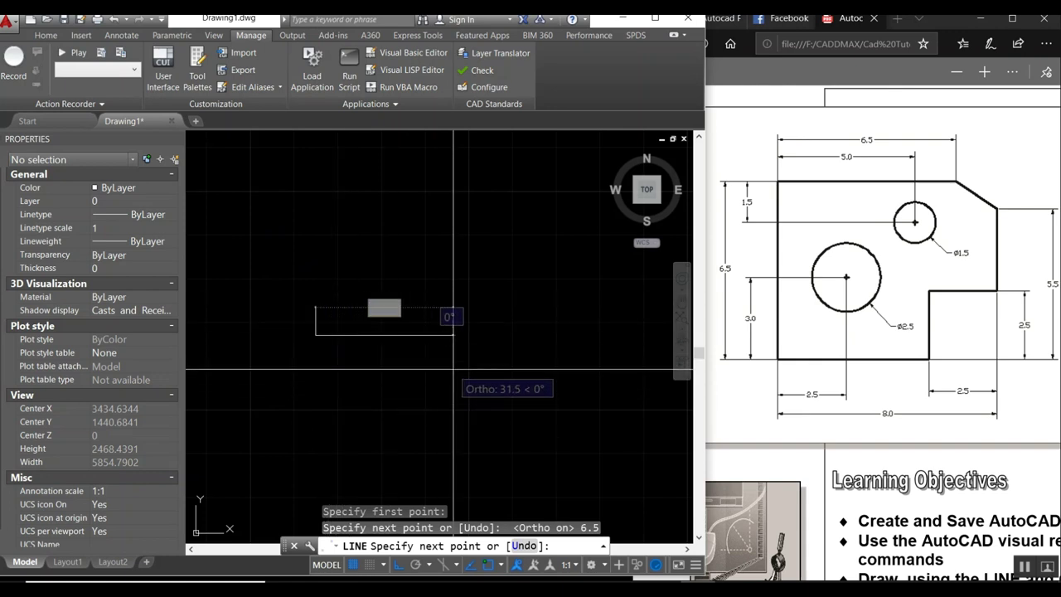
type("8")
key("Return")
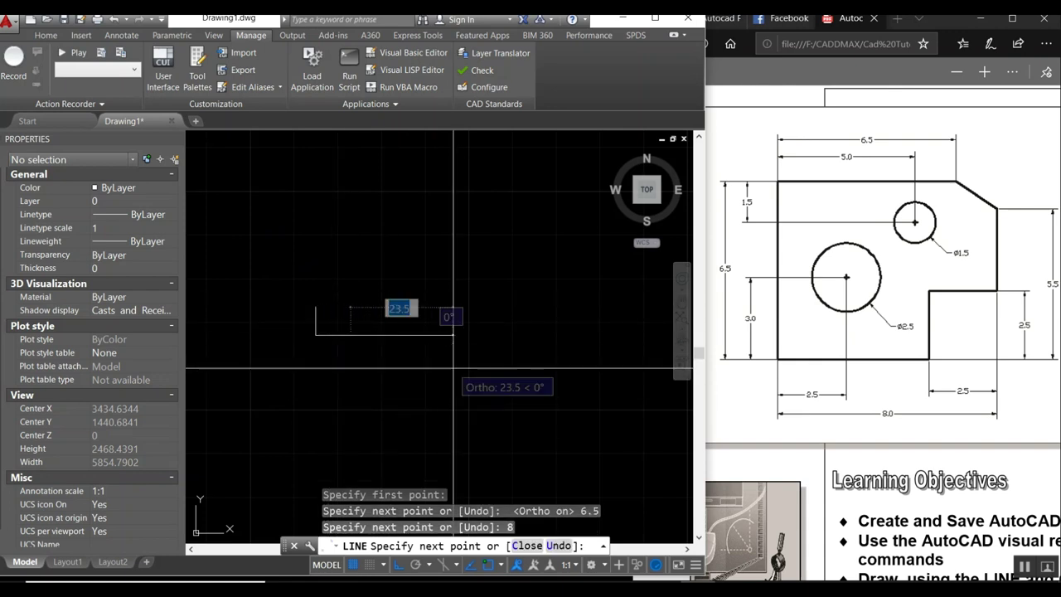
scroll(439, 373, "up", 4)
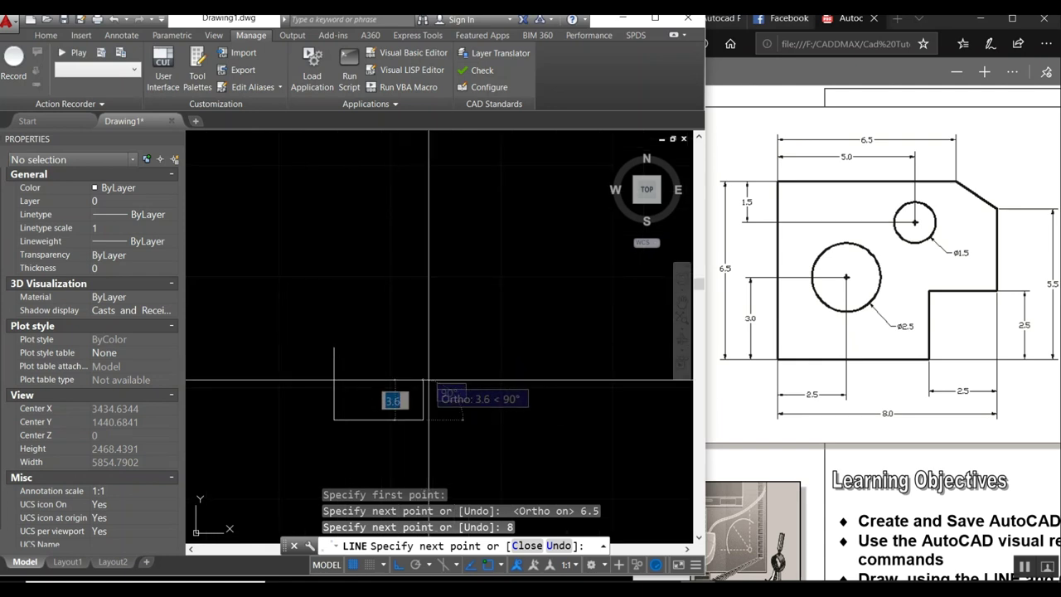
type(".5")
key("Return")
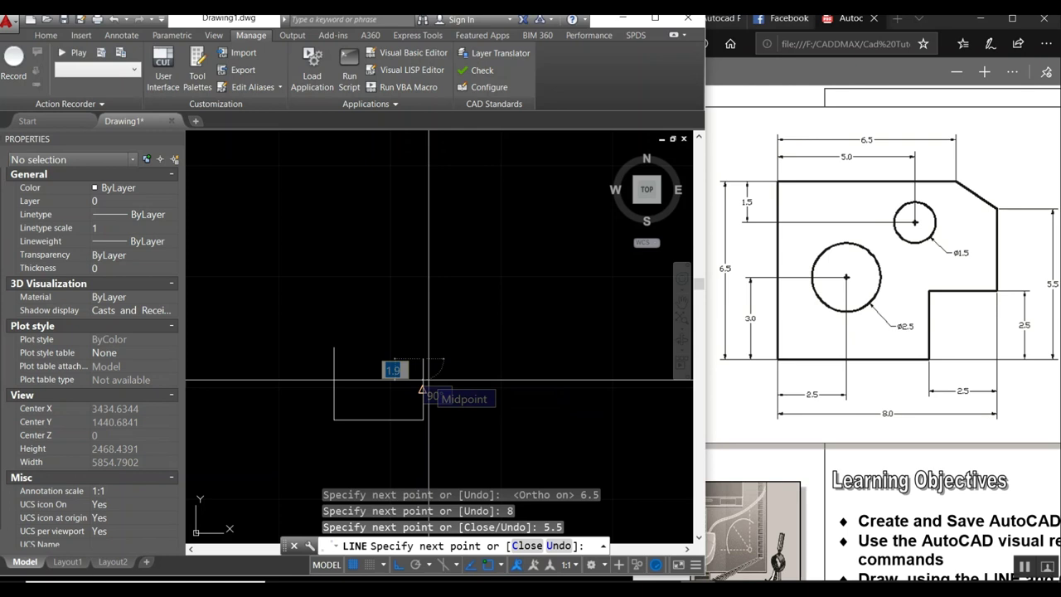
key("Return")
key("Return")
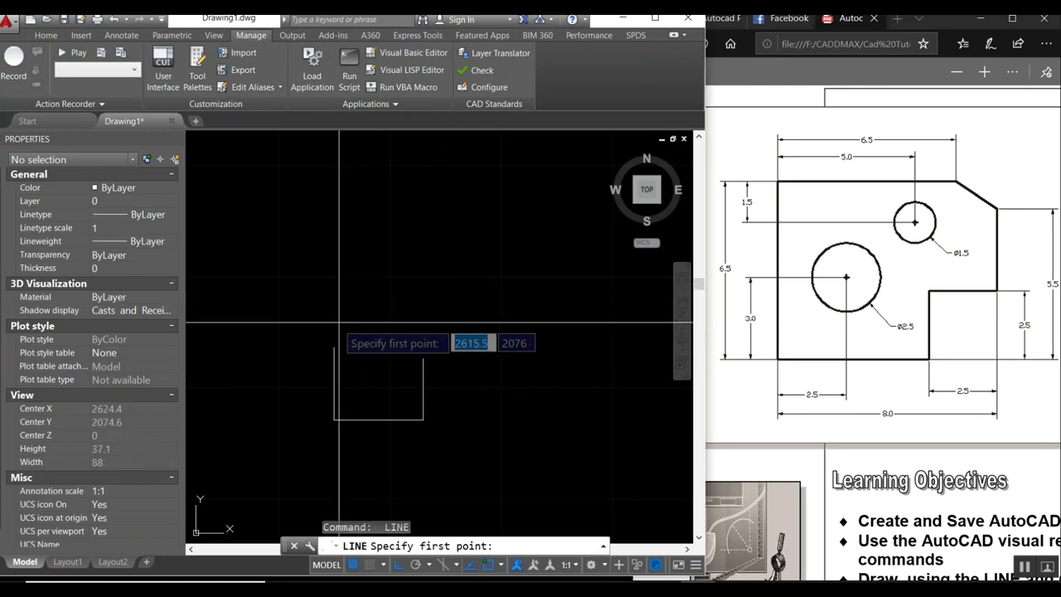
Step: Draw the 6.5 top edge and a diagonal chamfer down to the right side
left_click(334, 322)
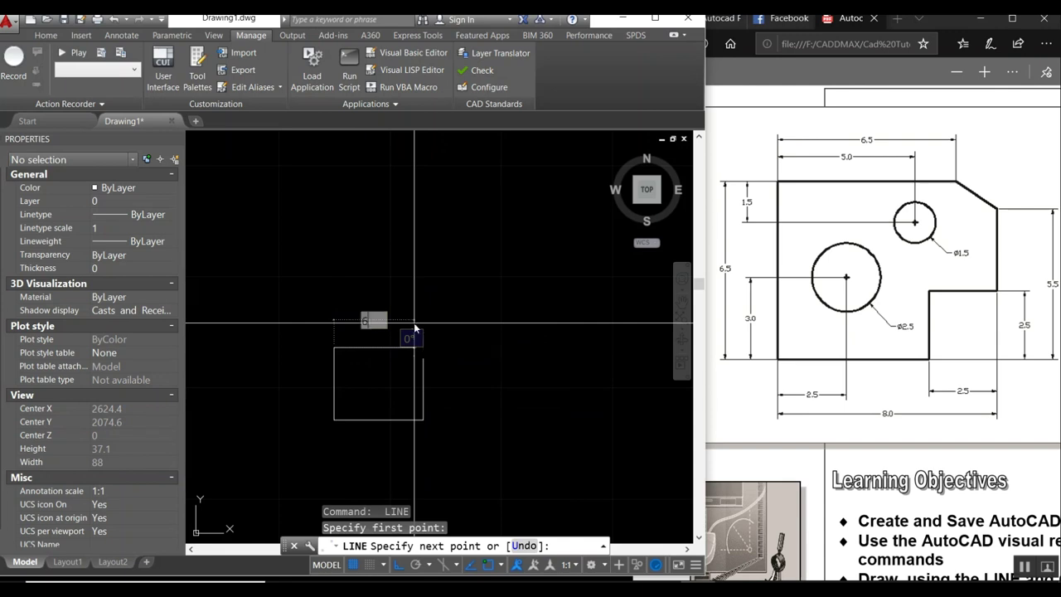
type(".5")
key("Return")
left_click(424, 357)
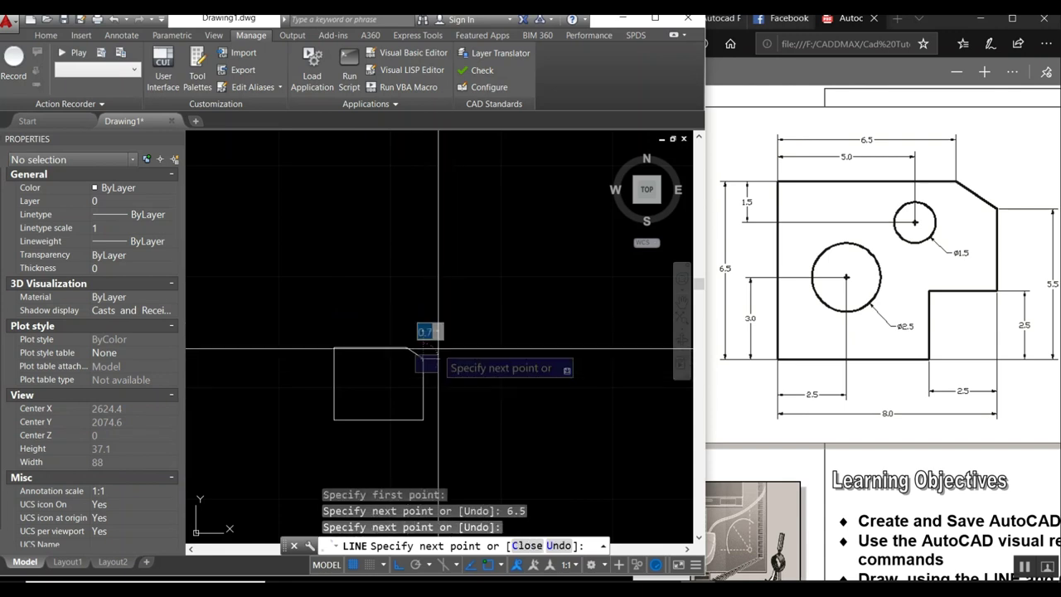
key("Return")
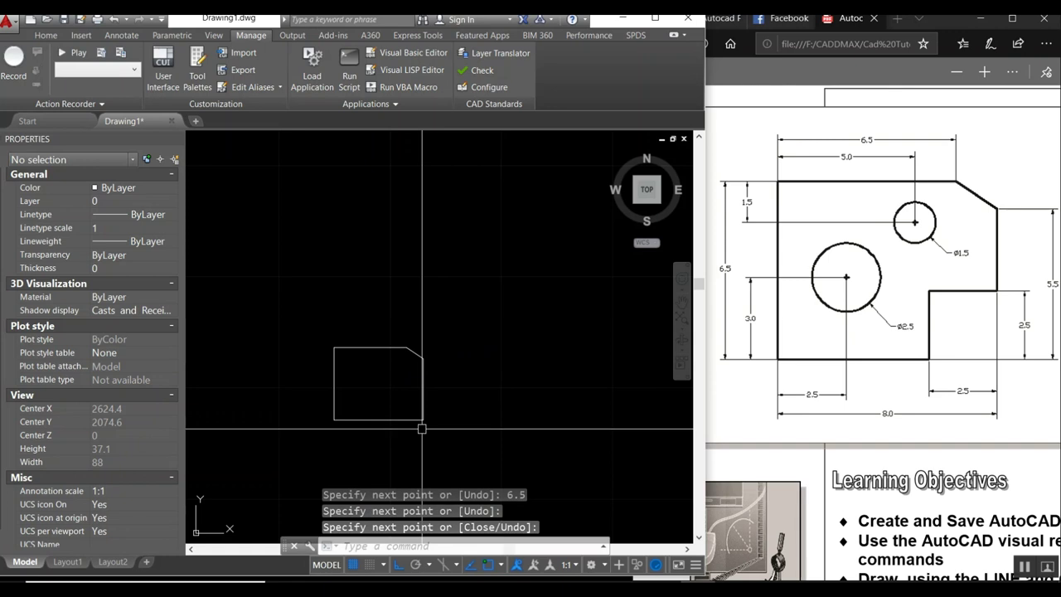
Step: Offset the right edge 2.5 units inward to lay out the notch
type("o")
key("Return")
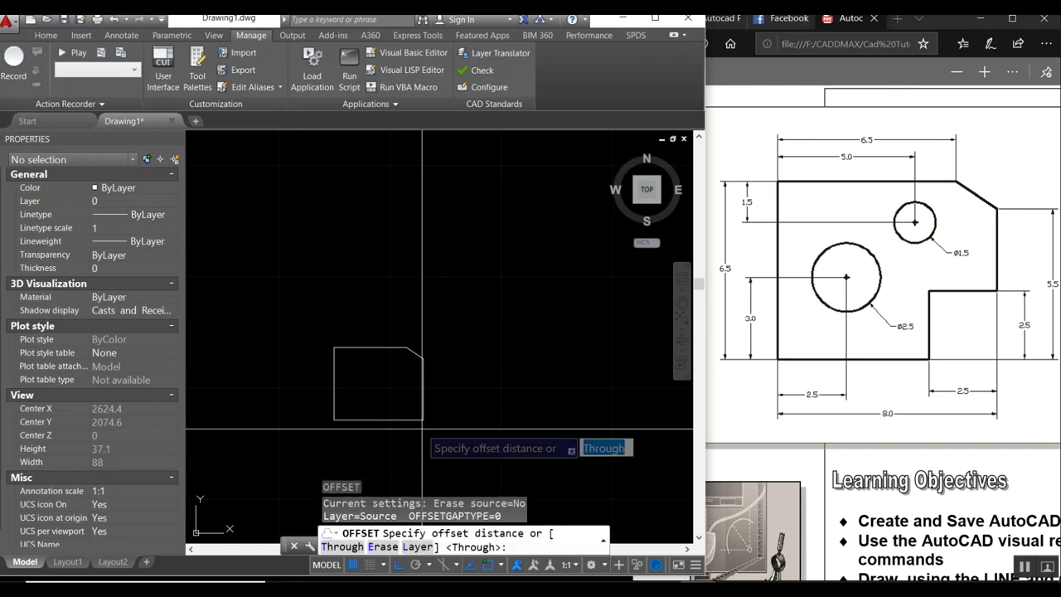
type("2.5")
key("Return")
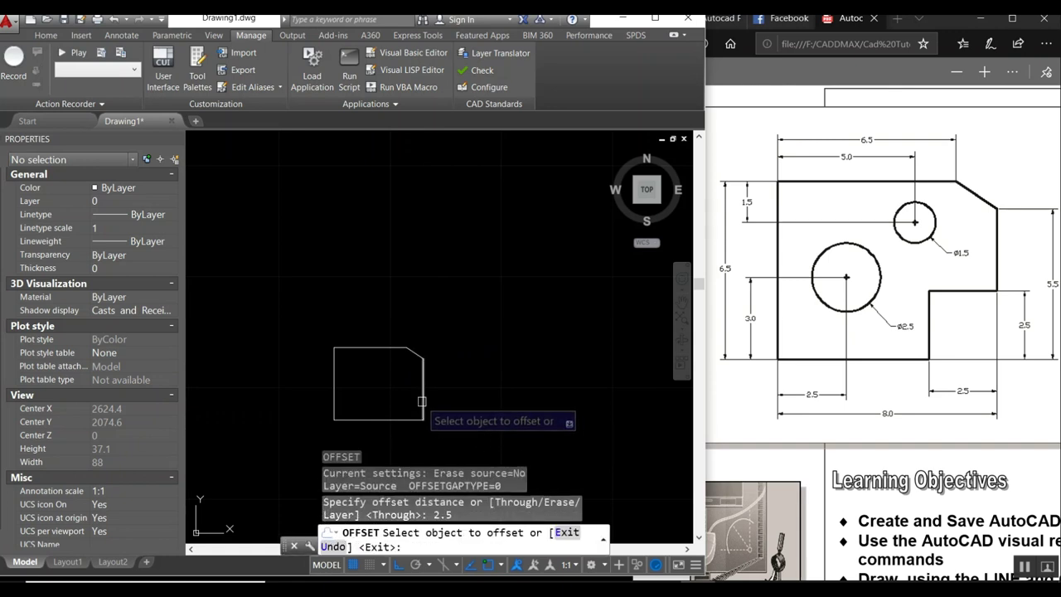
left_click(423, 408)
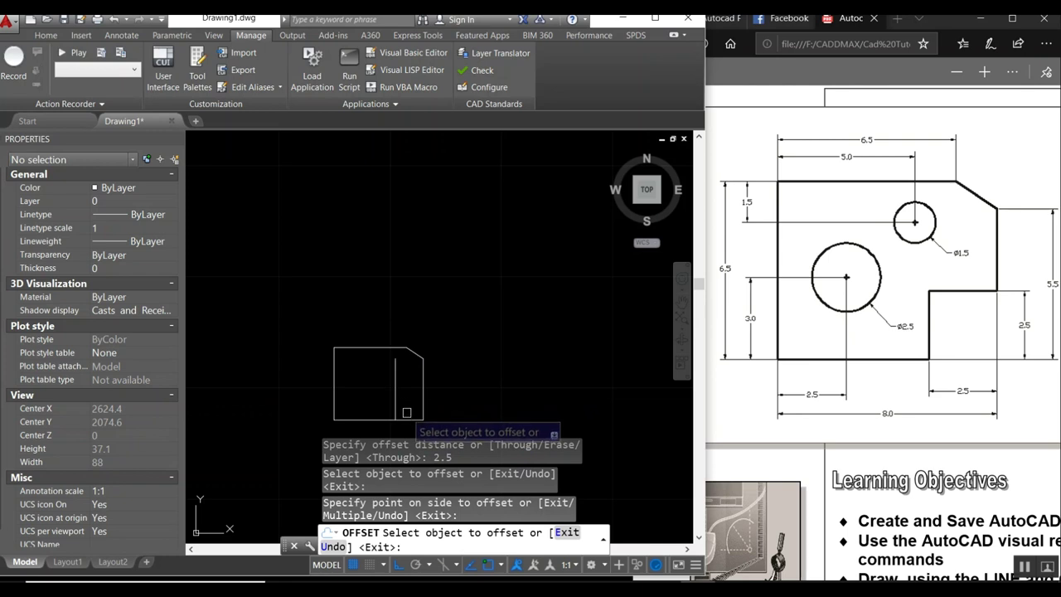
key("Return")
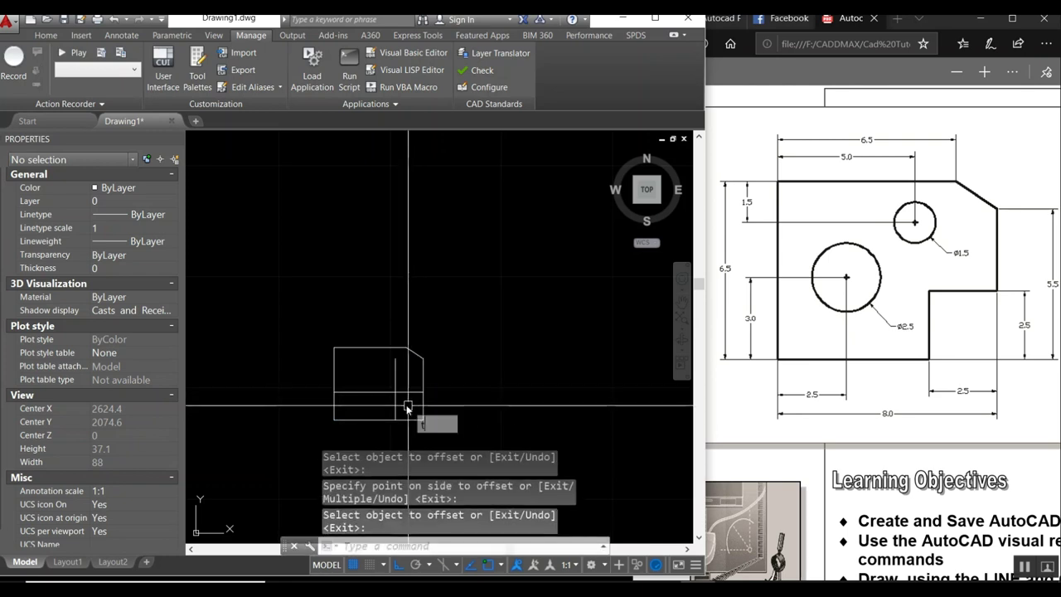
Step: Attempt a trim on the notch lines, then cancel and undo it
type("r")
key("Return")
scroll(396, 395, "up", 4)
middle_click_drag(396, 394, 440, 372)
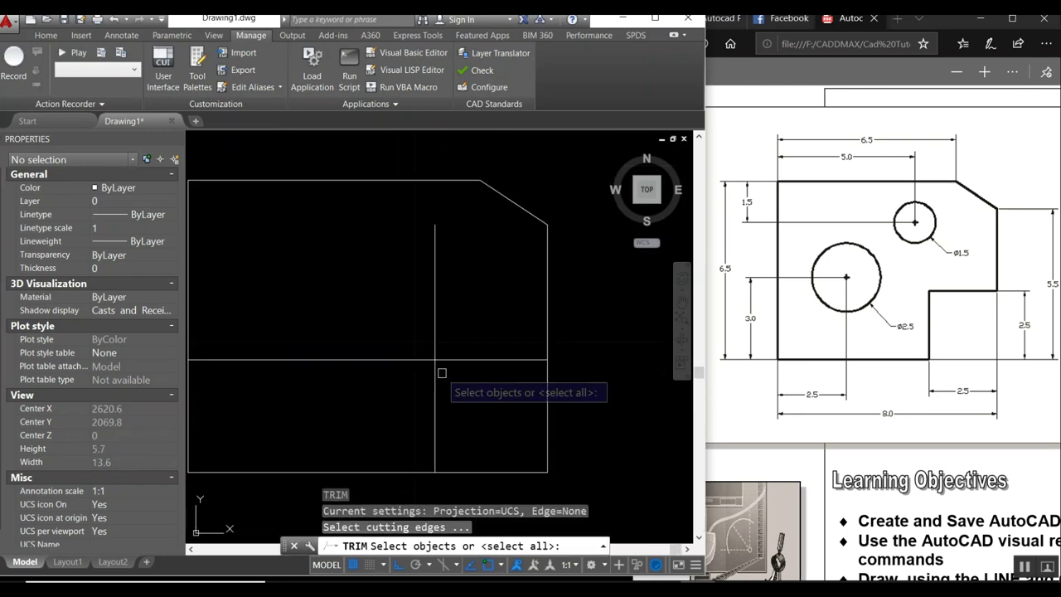
left_click(430, 365)
key("Return")
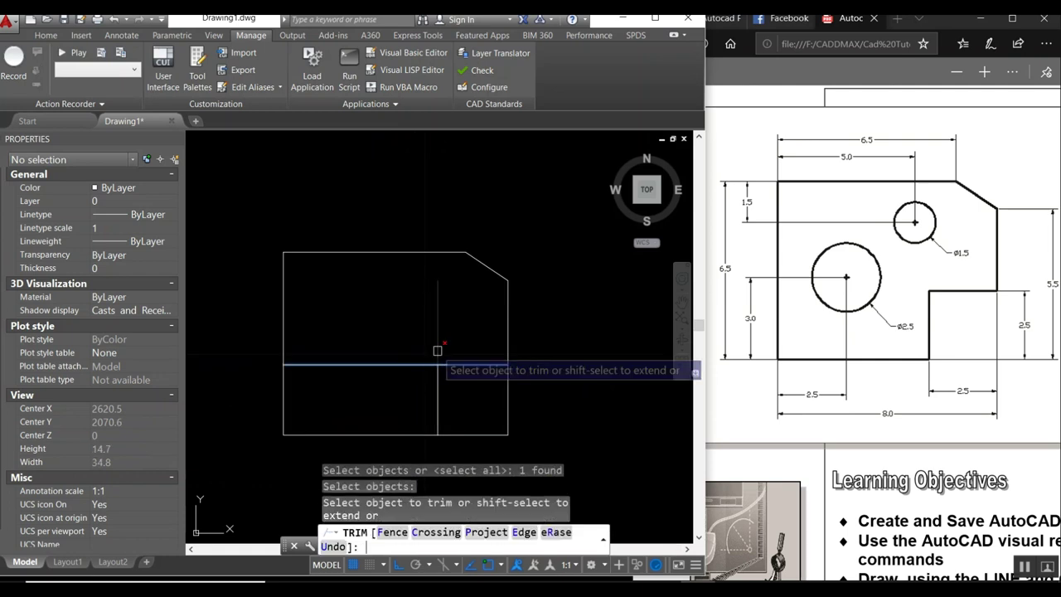
left_click(423, 364)
key("Escape")
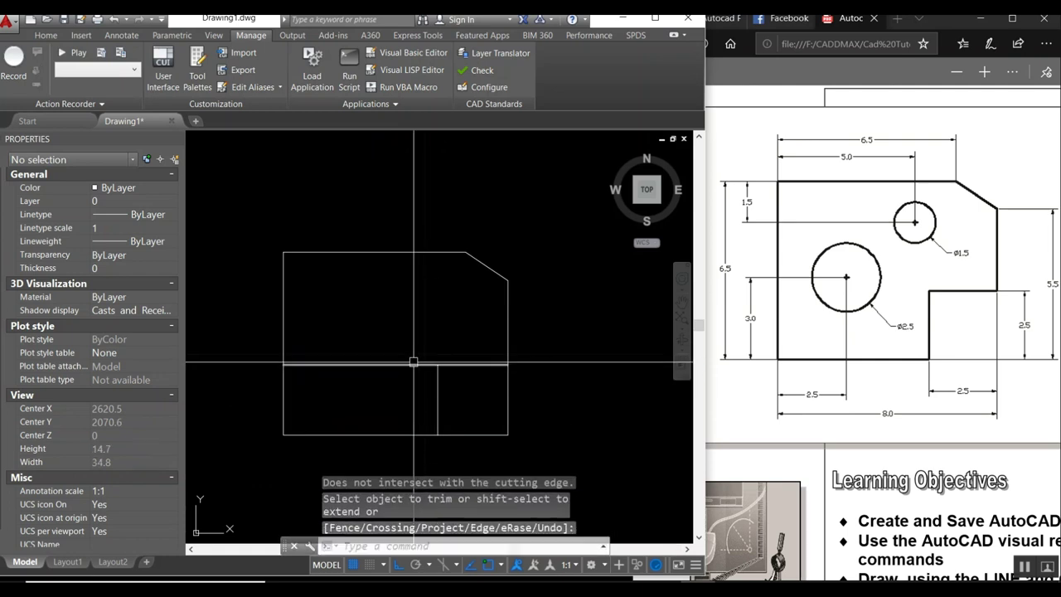
key("ctrl+z")
scroll(440, 357, "down", 2)
scroll(348, 379, "up", 4)
middle_click_drag(371, 386, 393, 344)
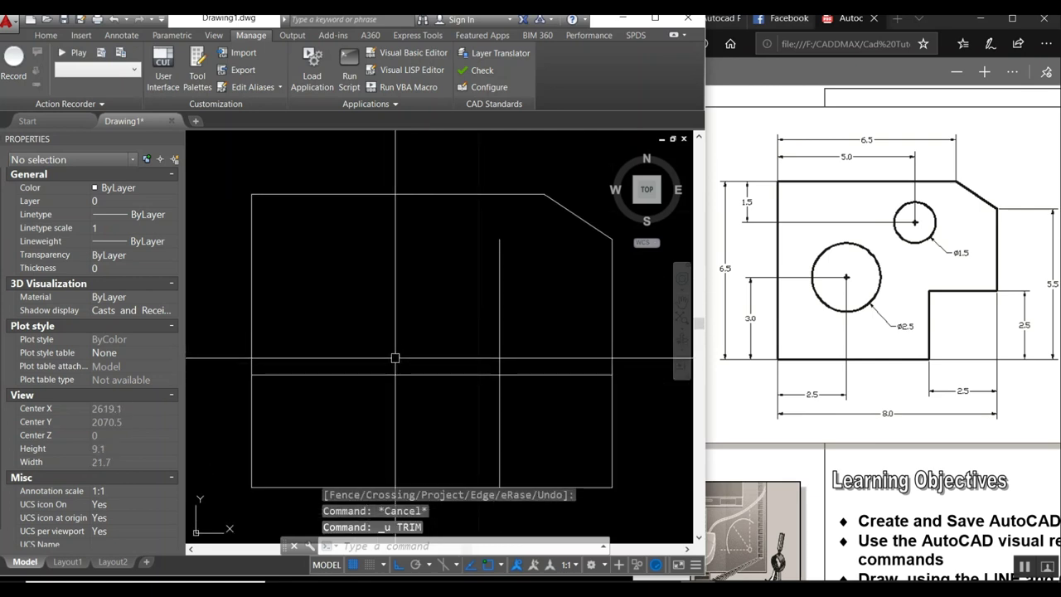
Step: Trim the inner horizontal and vertical lines to form the stepped lower-right notch
type("tr")
key("Return")
key("Return")
left_click(464, 374)
left_click(495, 354)
key("Return")
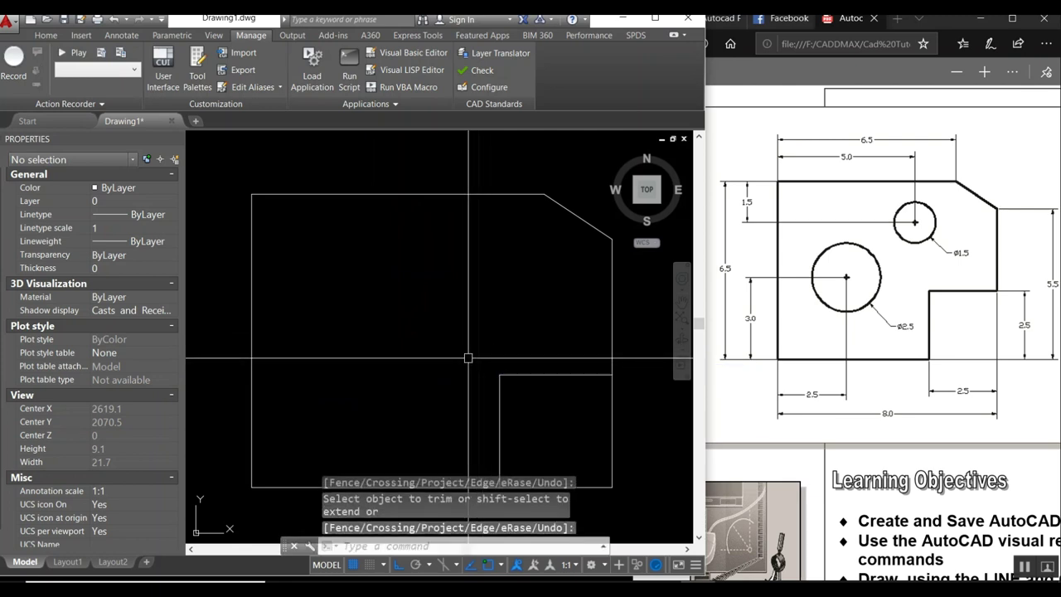
key("Return")
key("Return")
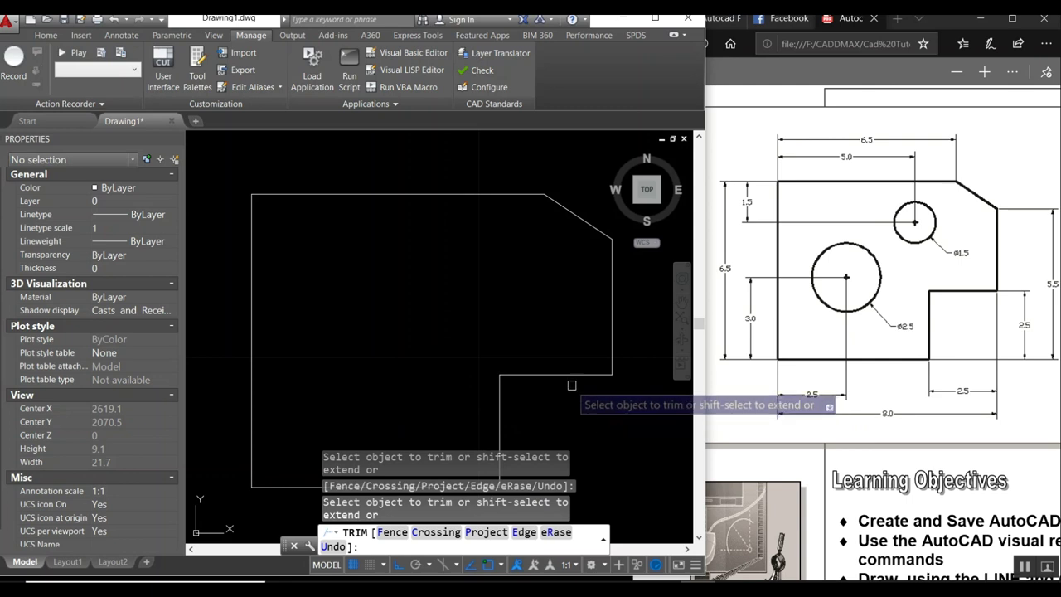
key("Return")
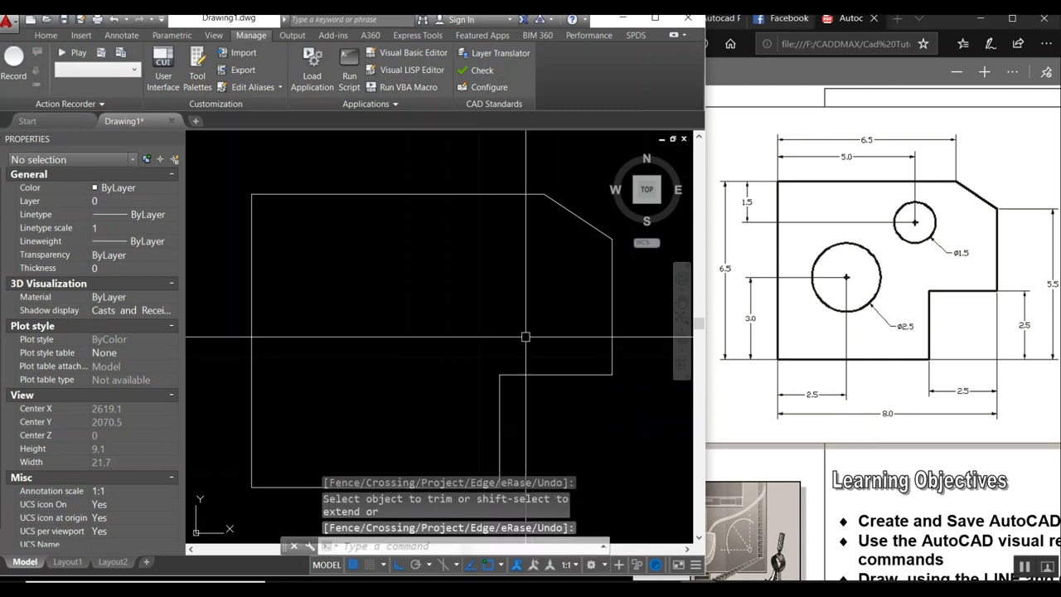
type("o")
key("Return")
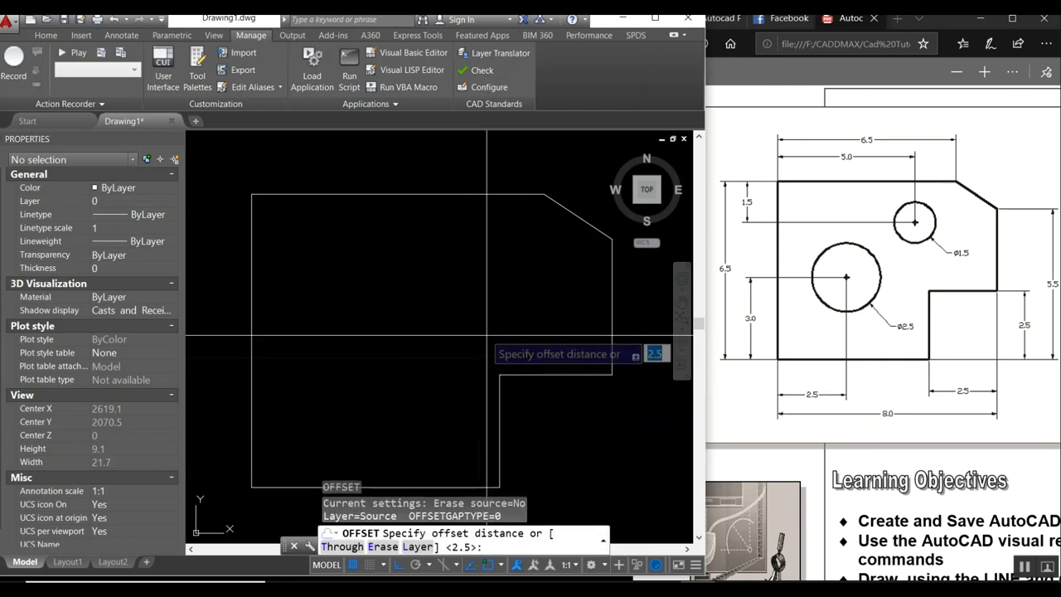
Step: Offset the left edge 5 units right and the top edge 1.5 down as construction lines
key("Escape")
key("Return")
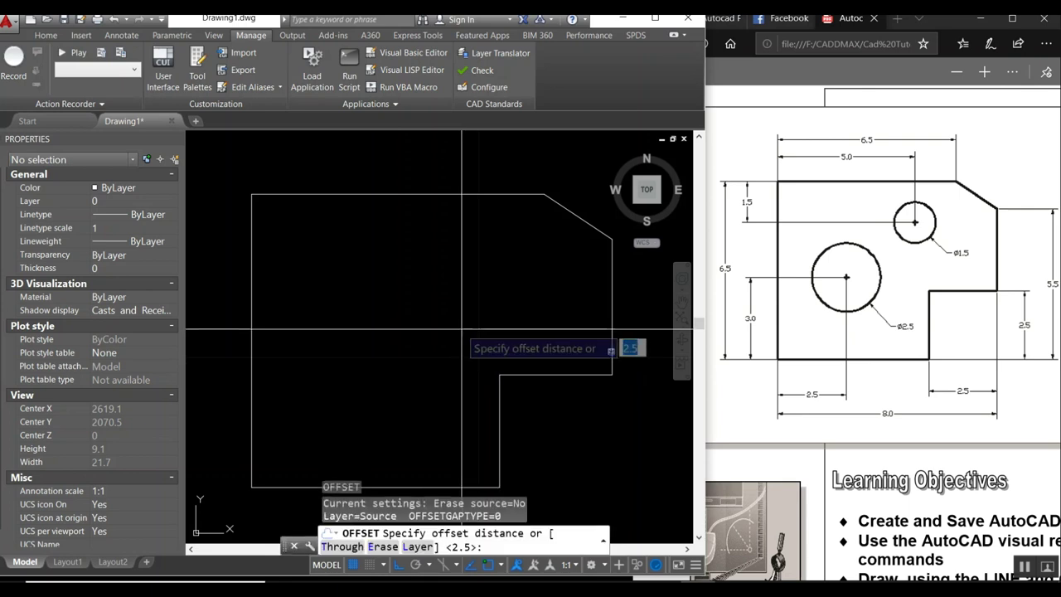
type("5")
key("Return")
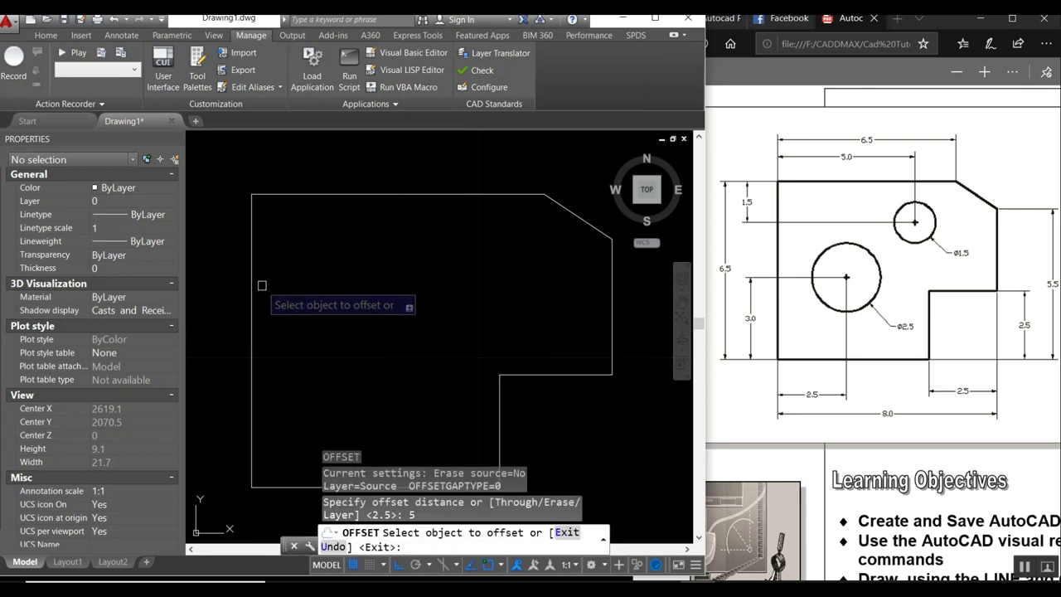
left_click(254, 284)
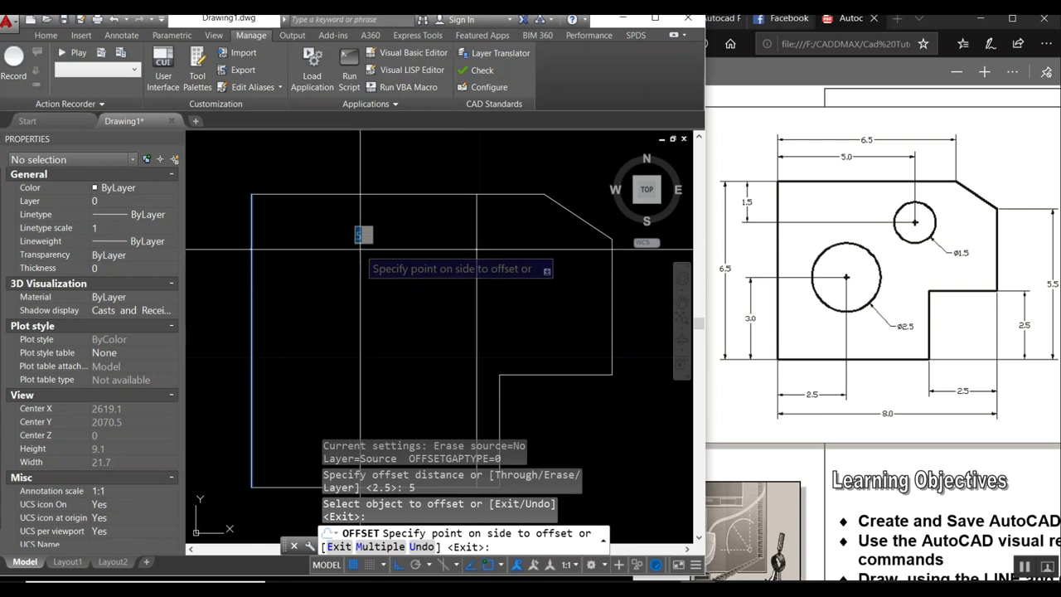
left_click(373, 239)
key("Return")
key("Return")
left_click(251, 282)
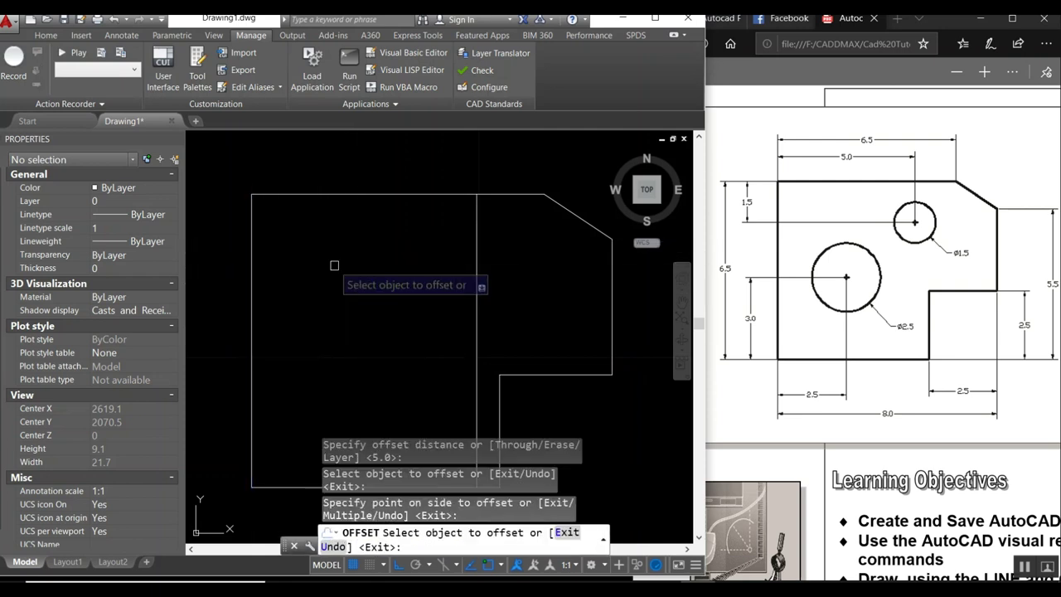
left_click(372, 240)
key("Return")
key("Return")
type("1.5")
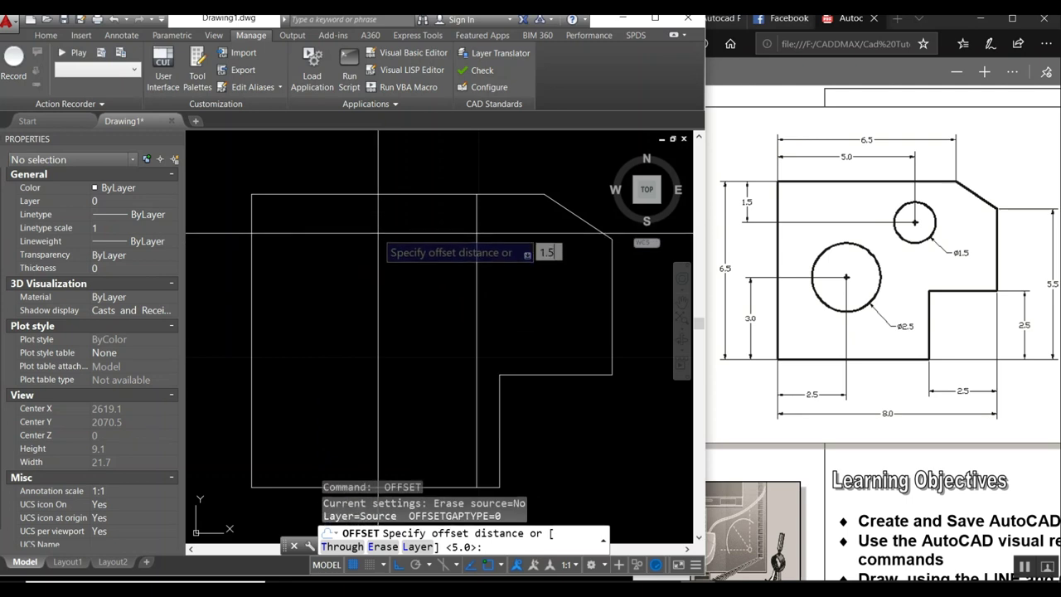
key("Return")
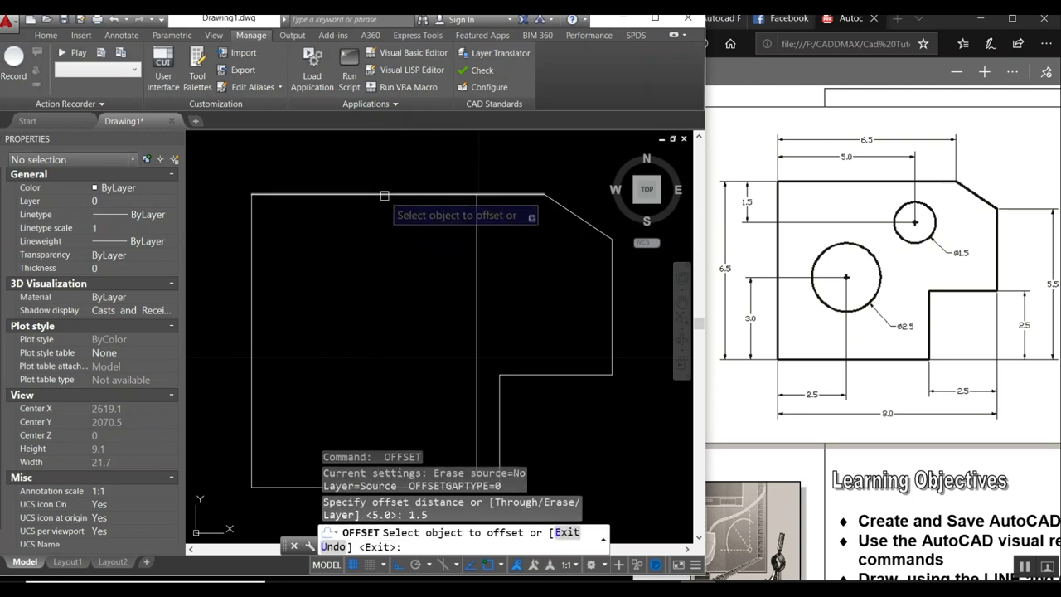
left_click(382, 194)
left_click(427, 249)
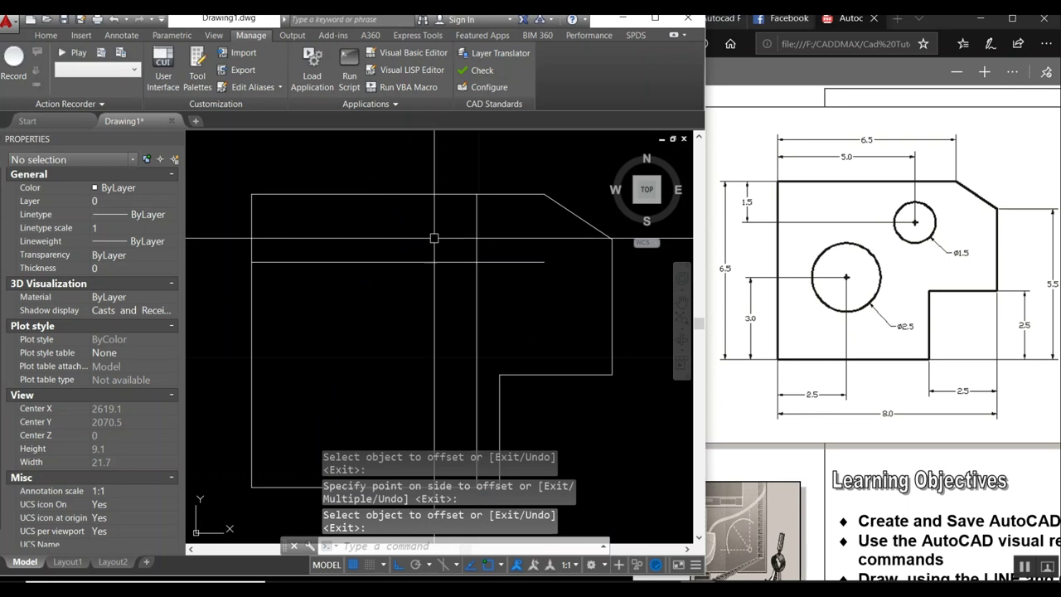
key("Escape")
Step: Draw a 1.5-diameter circle where the construction lines cross
type("c")
key("Return")
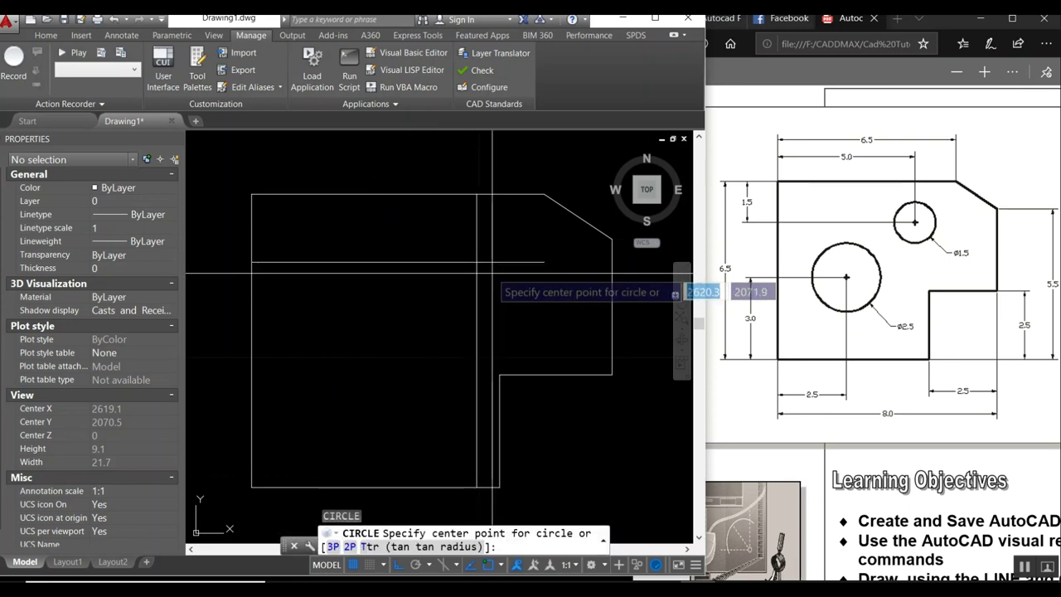
left_click(476, 262)
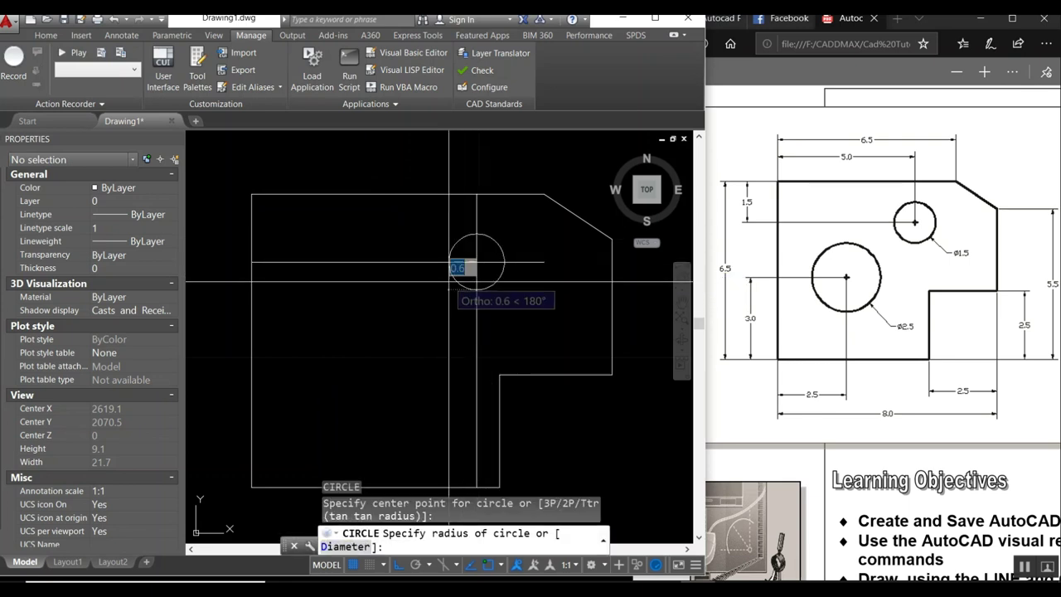
key("Return")
type("1")
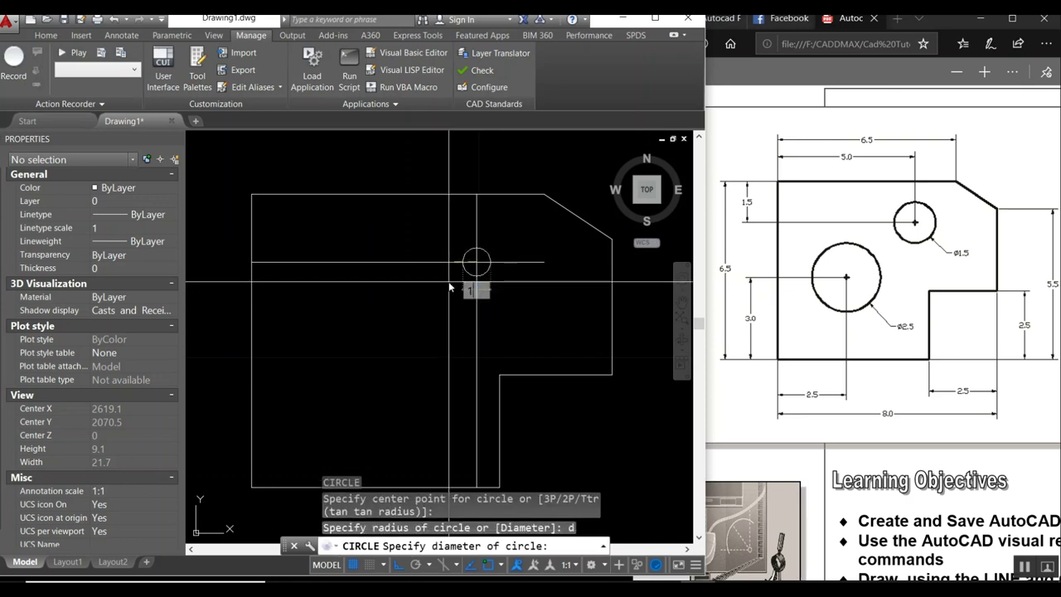
type(".5")
key("Return")
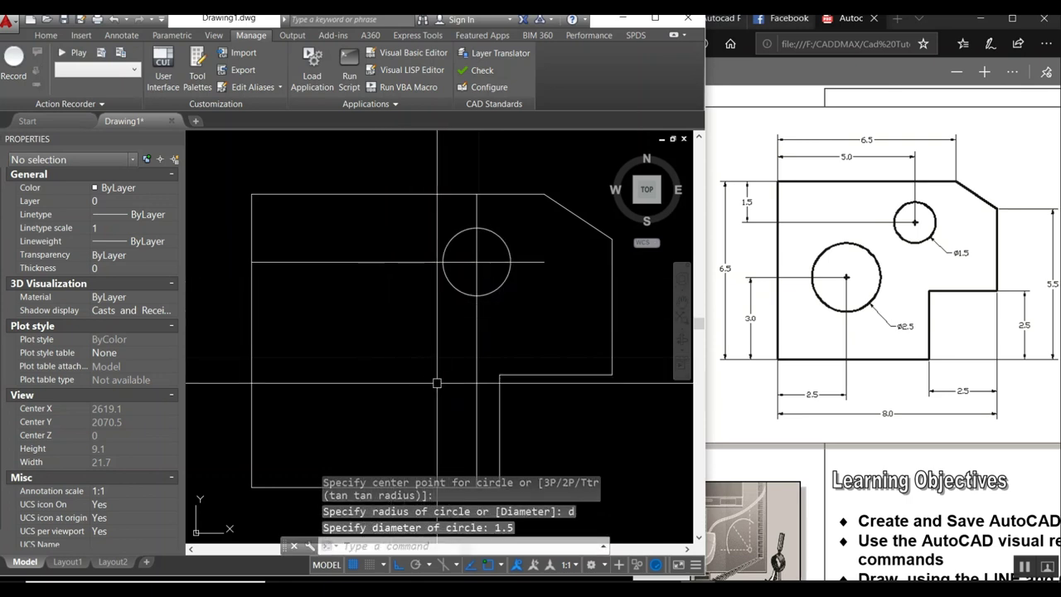
Step: Offset the bottom edge up 3 and the left edge right 2.5 as construction lines
type("o")
key("Return")
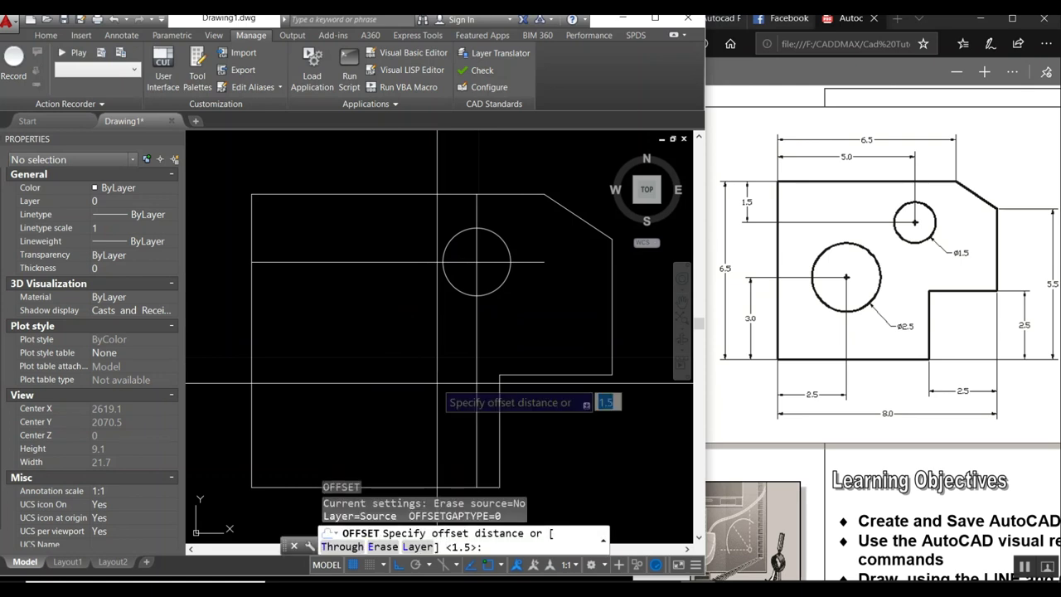
type("3")
key("Return")
left_click(309, 487)
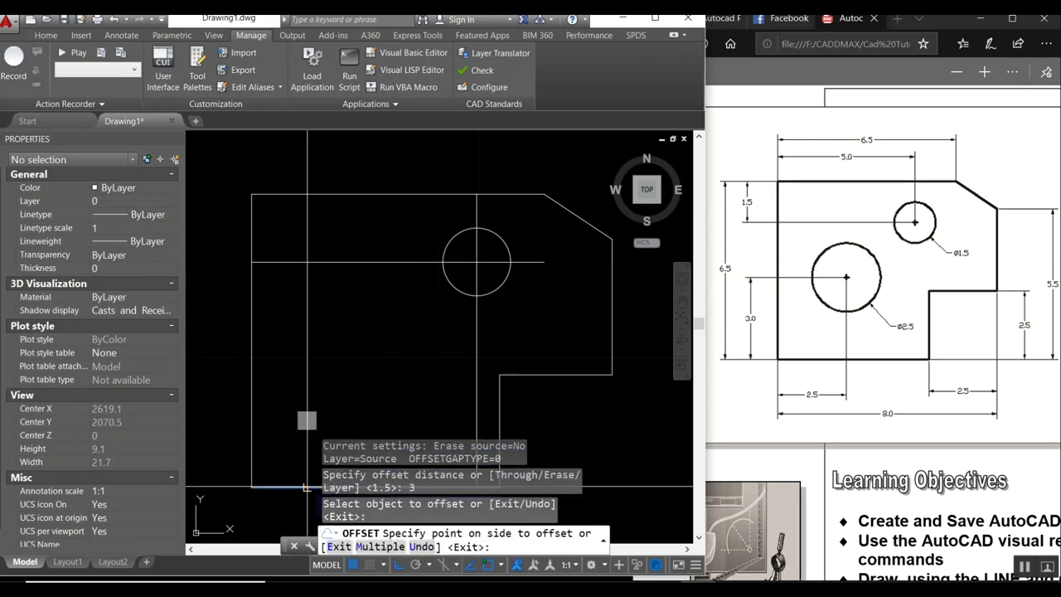
left_click(313, 418)
key("Return")
key("Return")
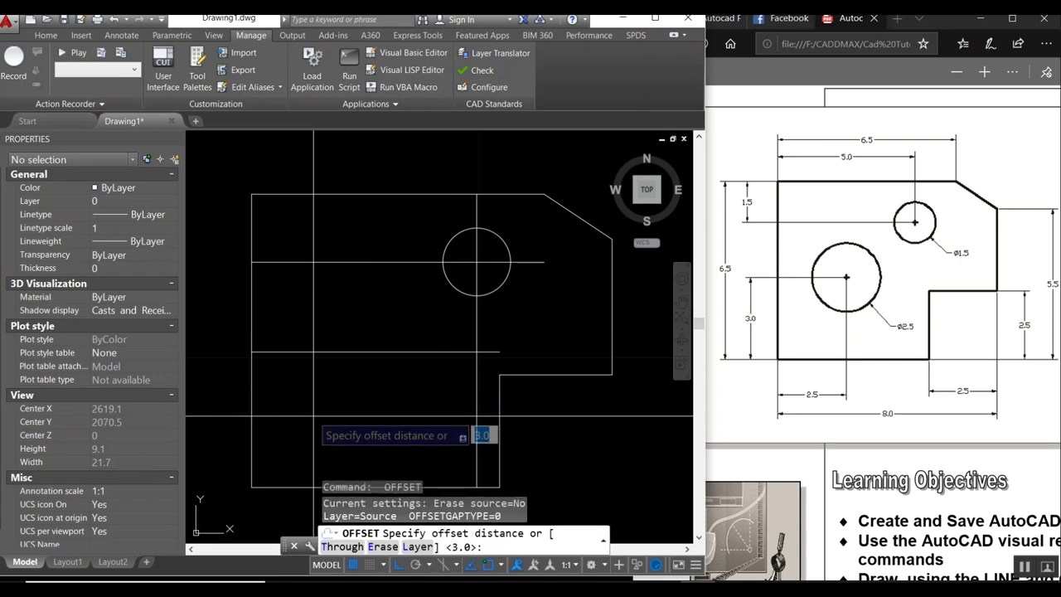
type(".5")
key("Return")
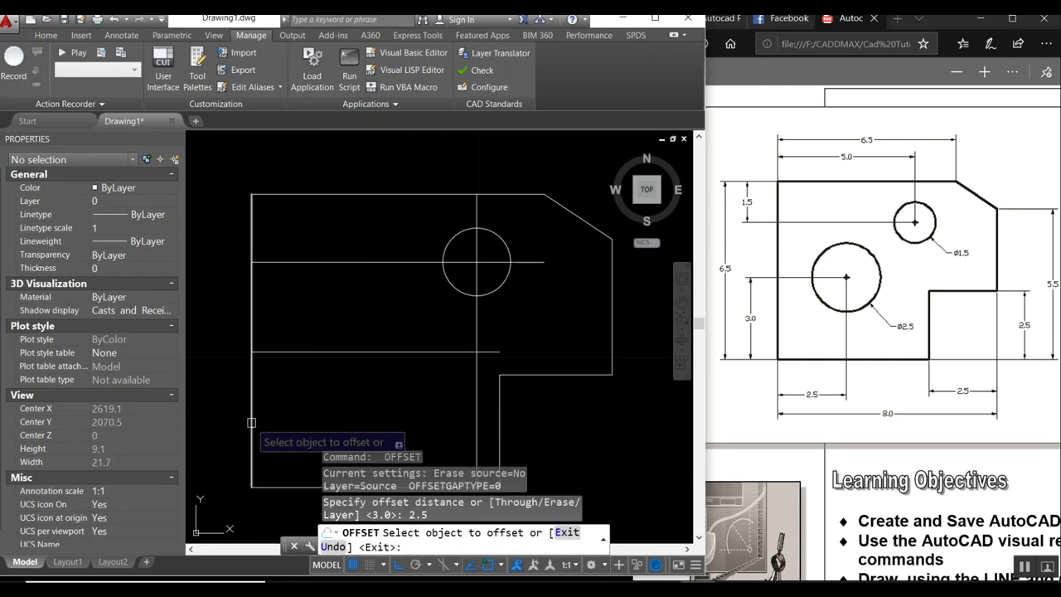
left_click(252, 417)
left_click(320, 391)
key("Escape")
Step: Draw a 2.5-diameter circle at the new construction lines' intersection
type("c")
key("Return")
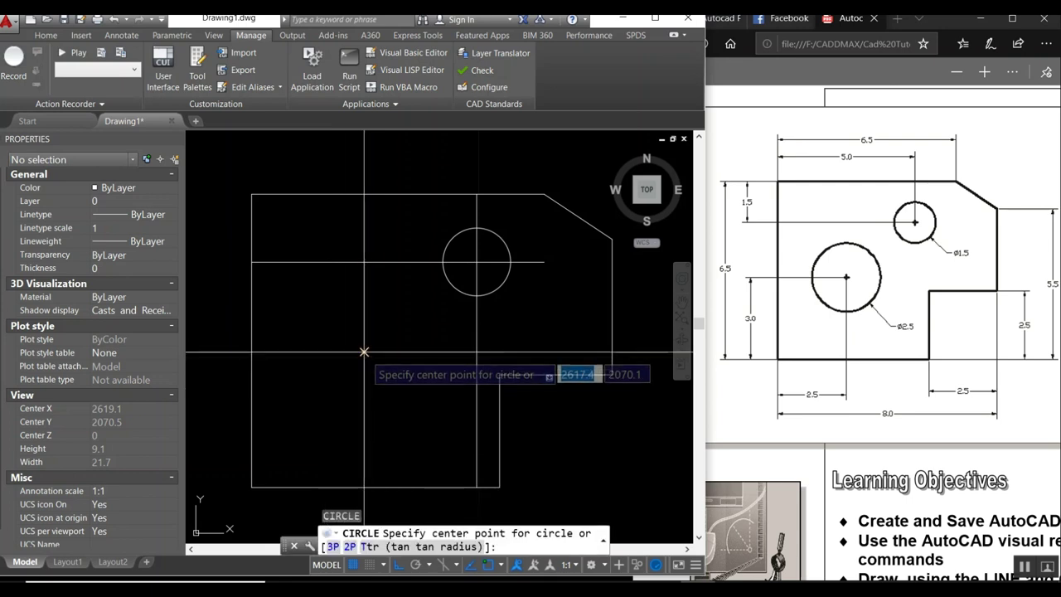
left_click(364, 352)
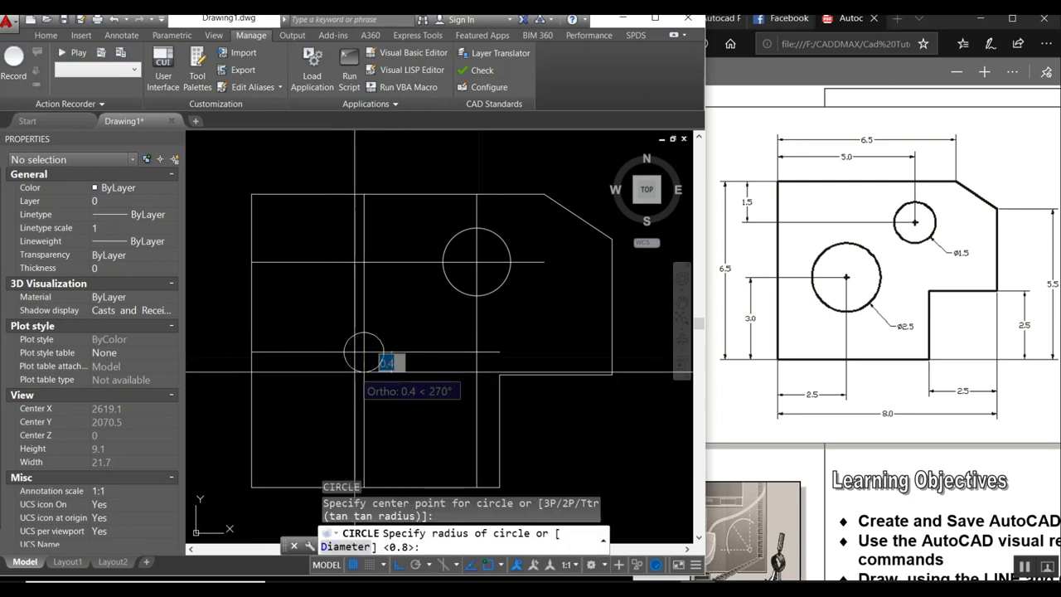
type("d")
key("Return")
type("2.5")
key("Return")
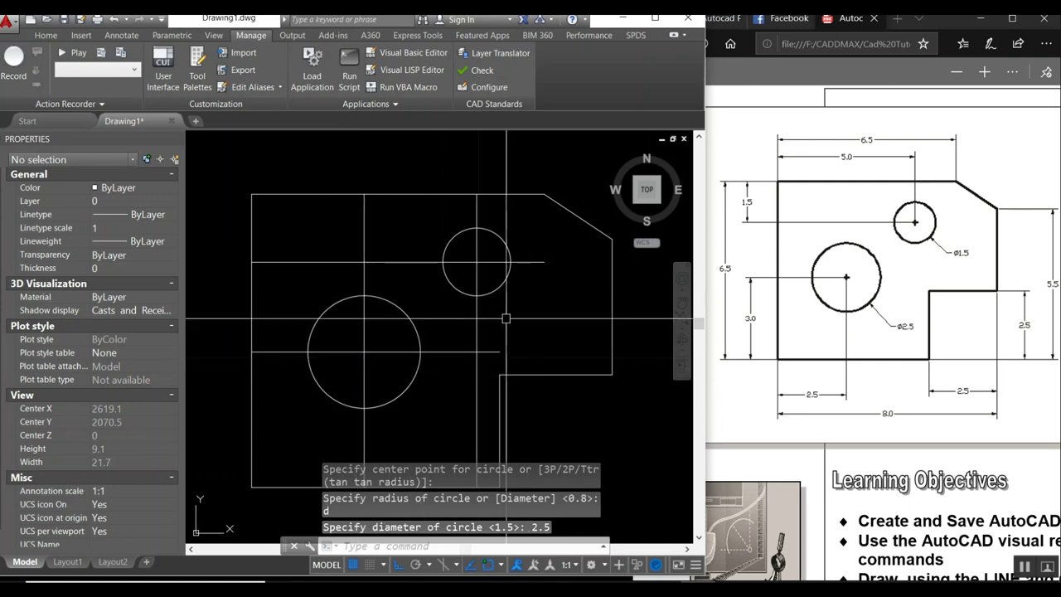
Step: Erase all the construction lines, leaving the outline and two circles
type("e")
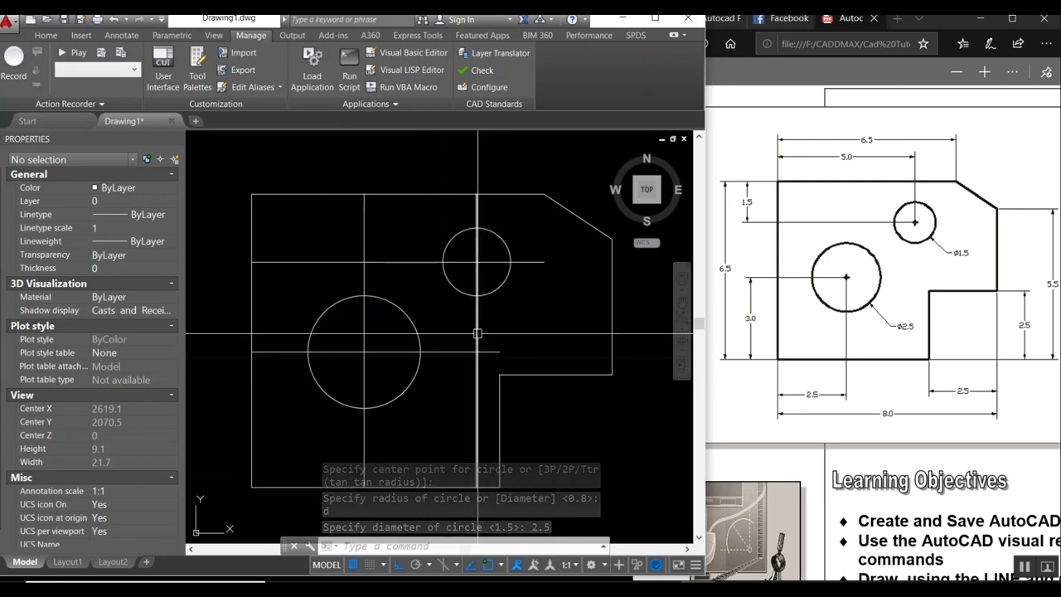
key("Return")
left_click(424, 283)
left_click(359, 254)
left_click(494, 336)
left_click(457, 362)
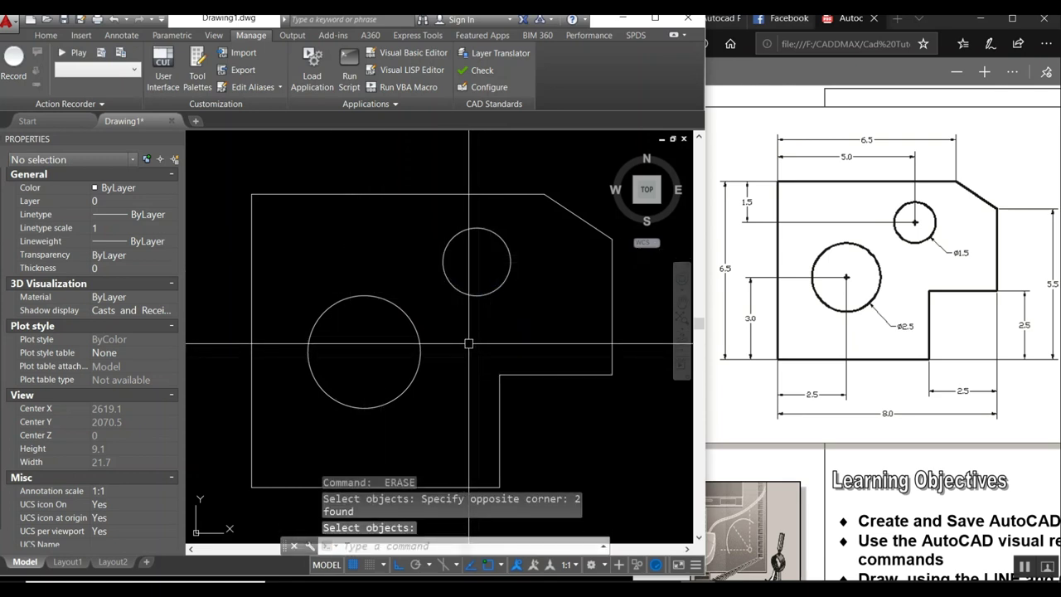
Step: Open the dimension style manager with DDIM and edit the New style
type("ddim")
key("Return")
left_click(507, 271)
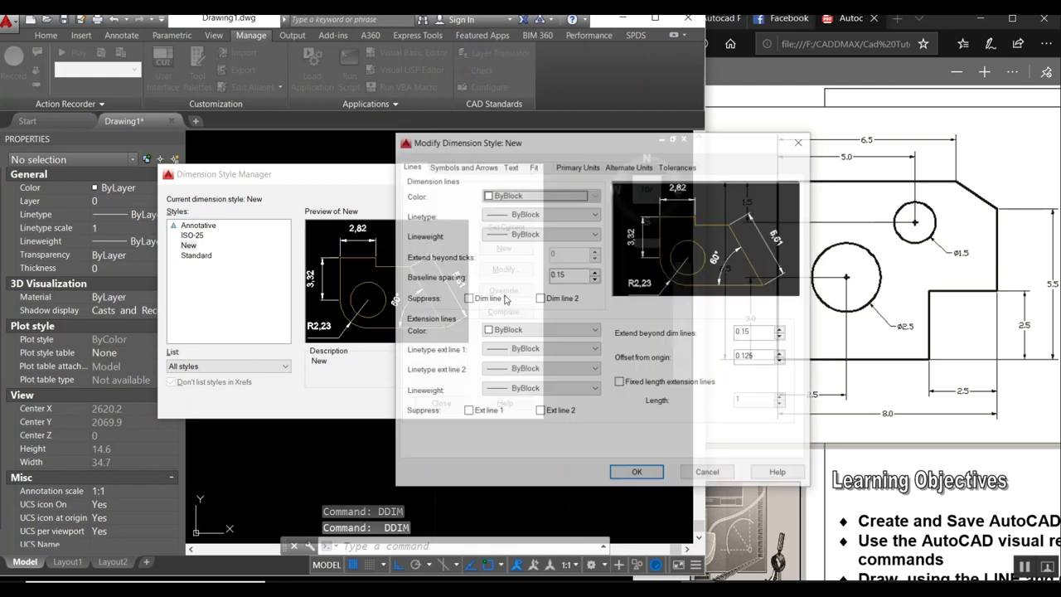
Step: Give the New dimension style a 0.125 text offset and a Period decimal separator
left_click(509, 167)
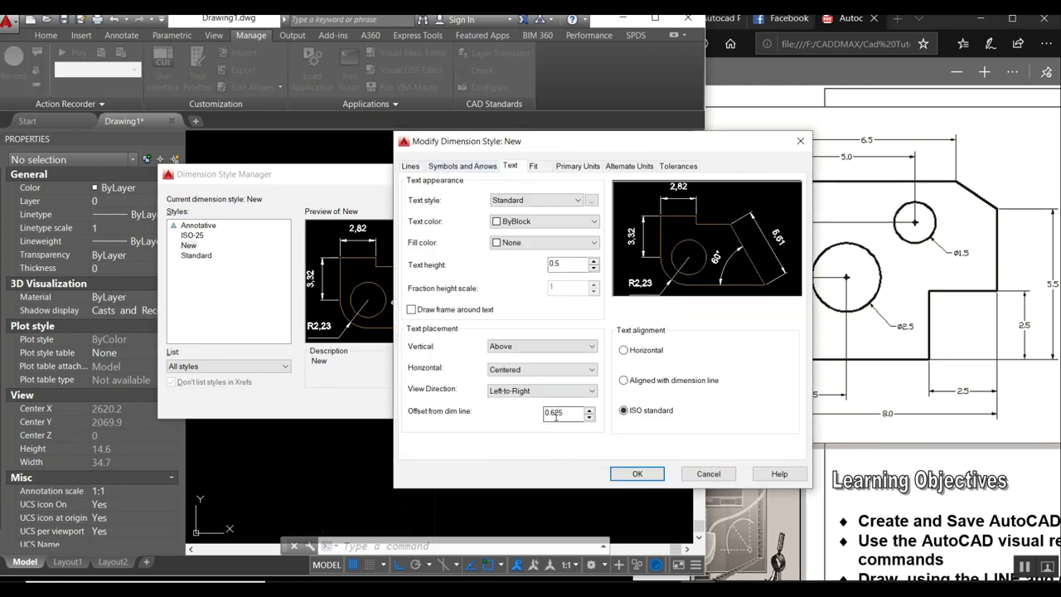
mouse_move(564, 413)
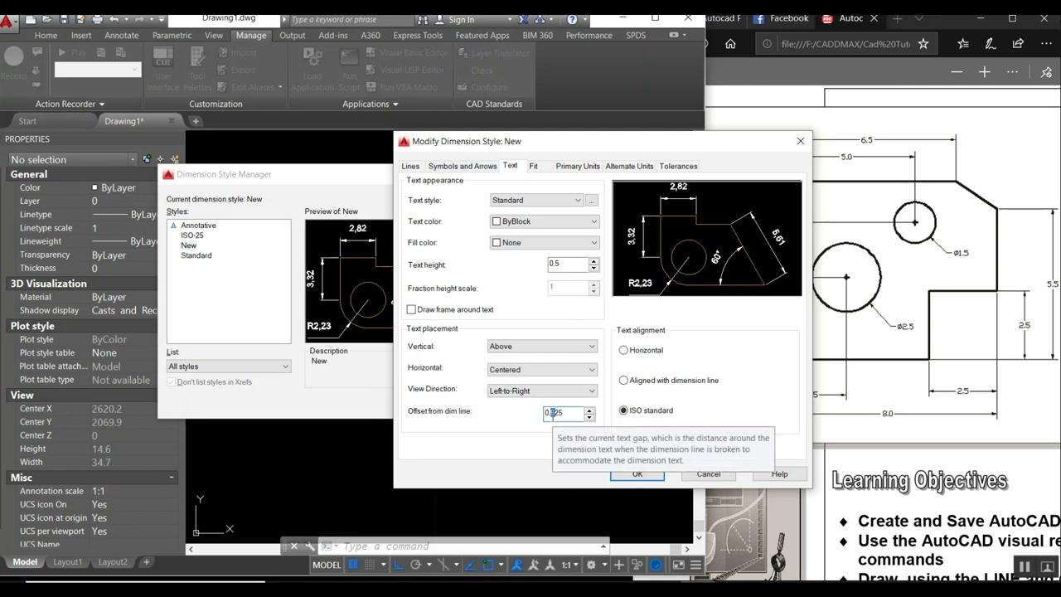
type("1")
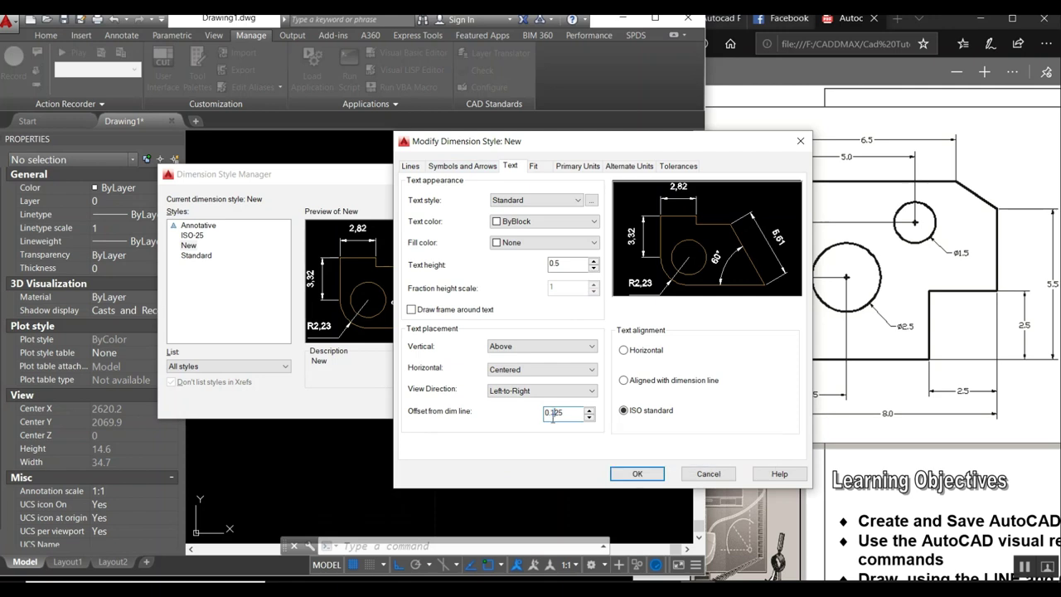
left_click(636, 475)
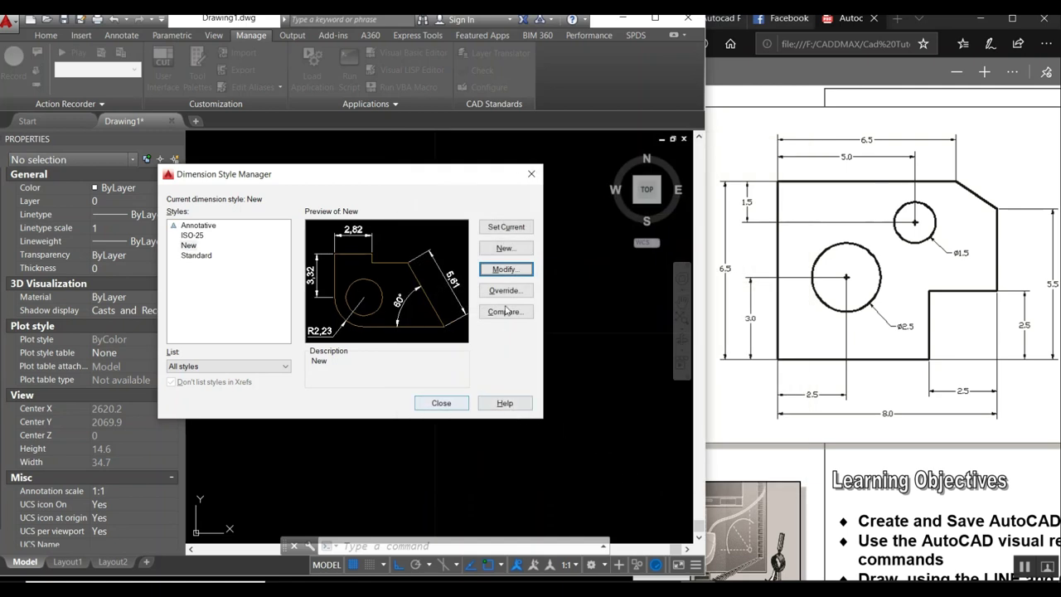
left_click(506, 270)
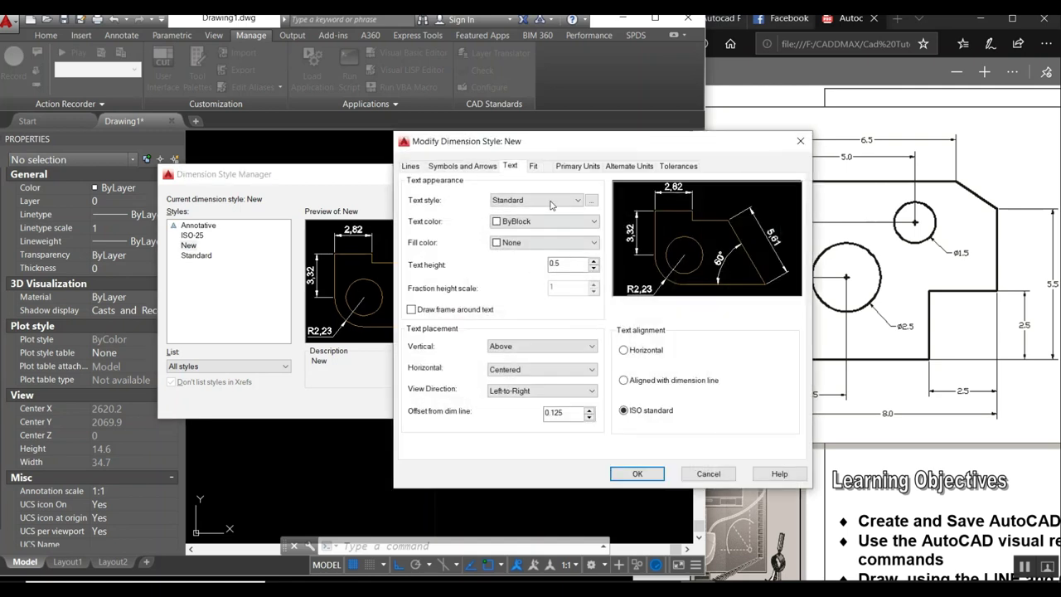
left_click(574, 166)
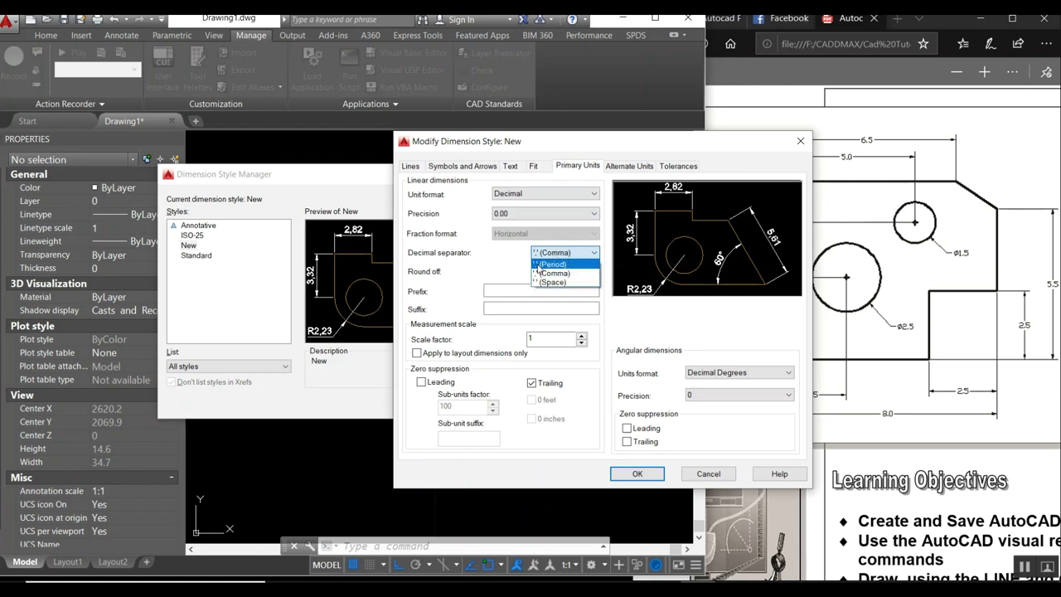
left_click(538, 264)
left_click(637, 474)
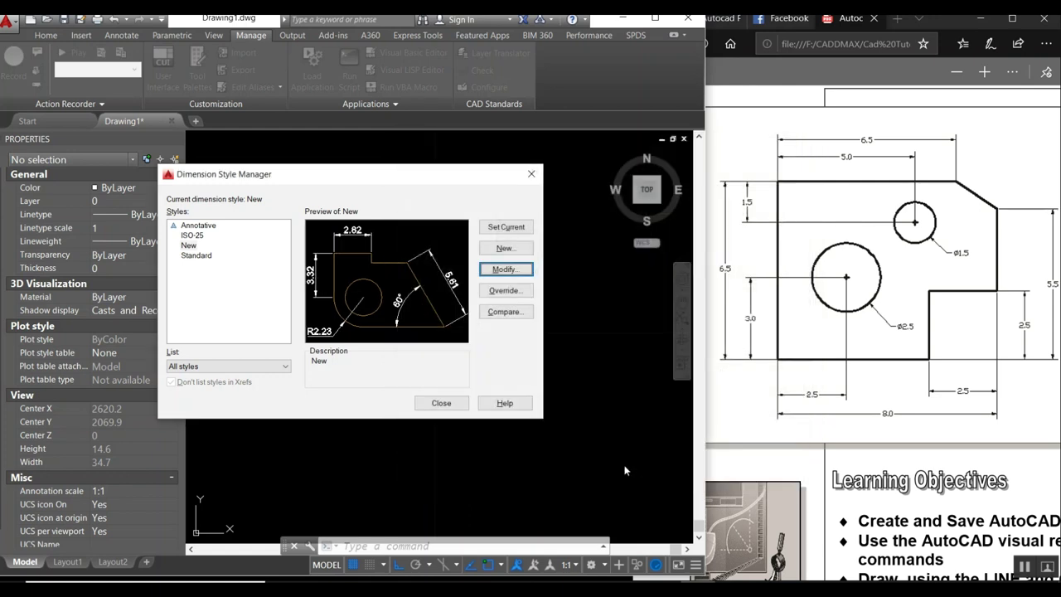
left_click(444, 405)
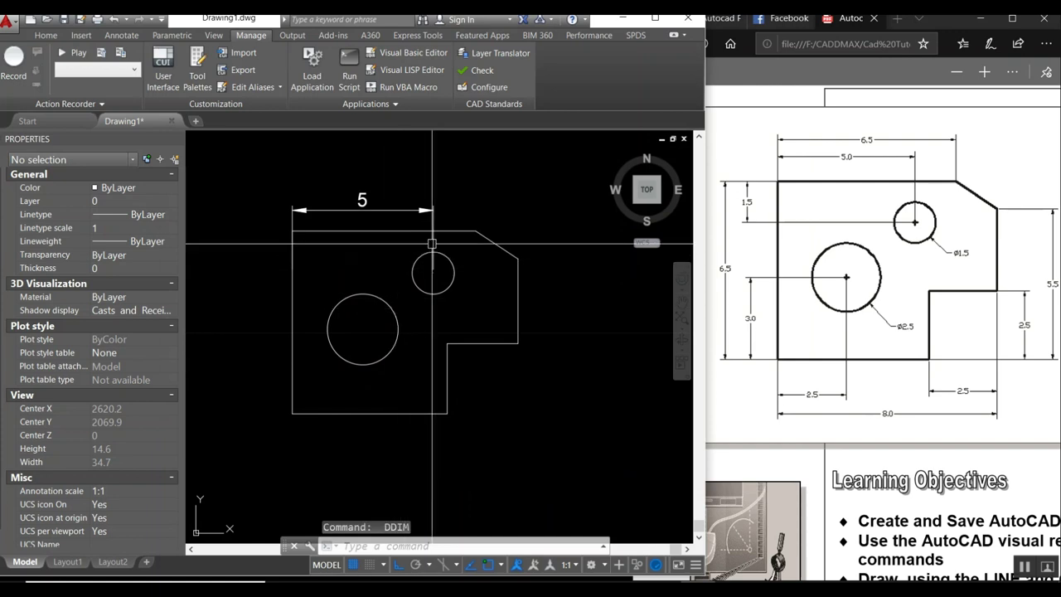
Step: Cancel a stray linear dimension and erase the old 5 dimension
type("li")
key("Return")
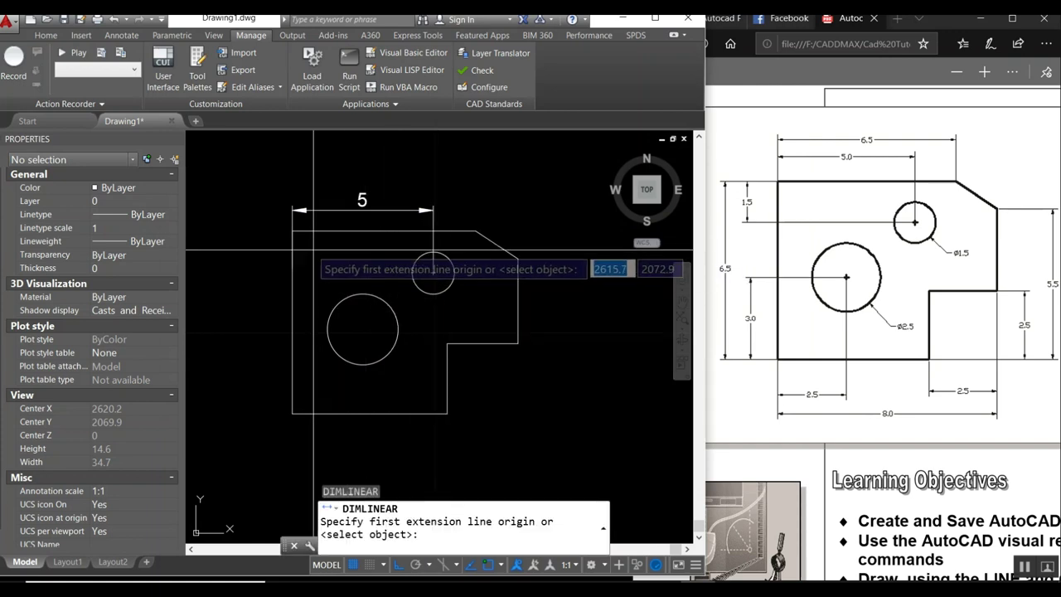
key("Escape")
type("e")
key("Return")
left_click(358, 211)
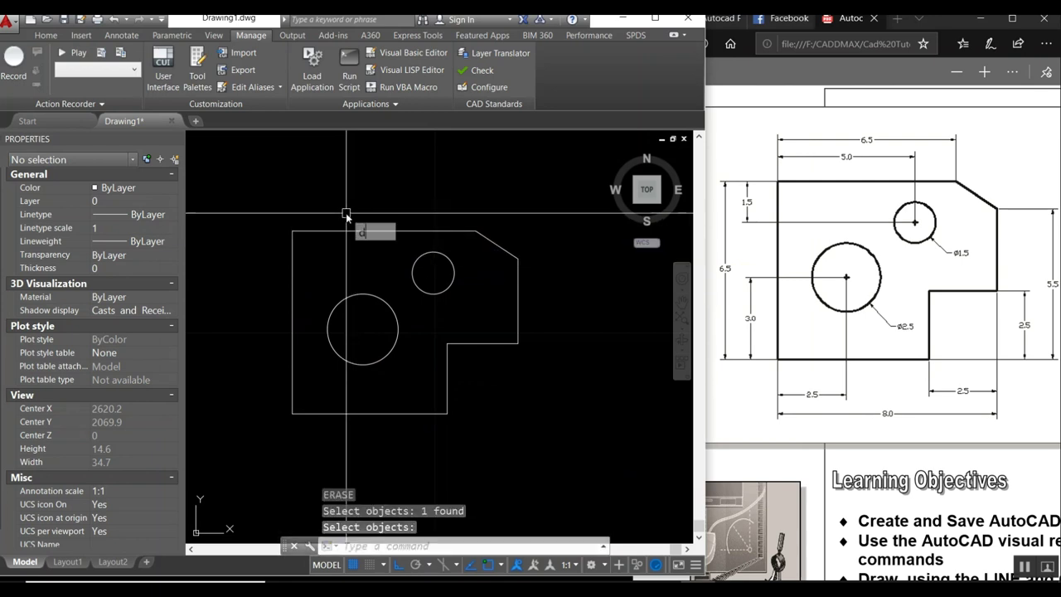
Step: Place the 5 dimension to the small circle and the 6.5 width dimension above it
type("li")
key("Return")
left_click(292, 231)
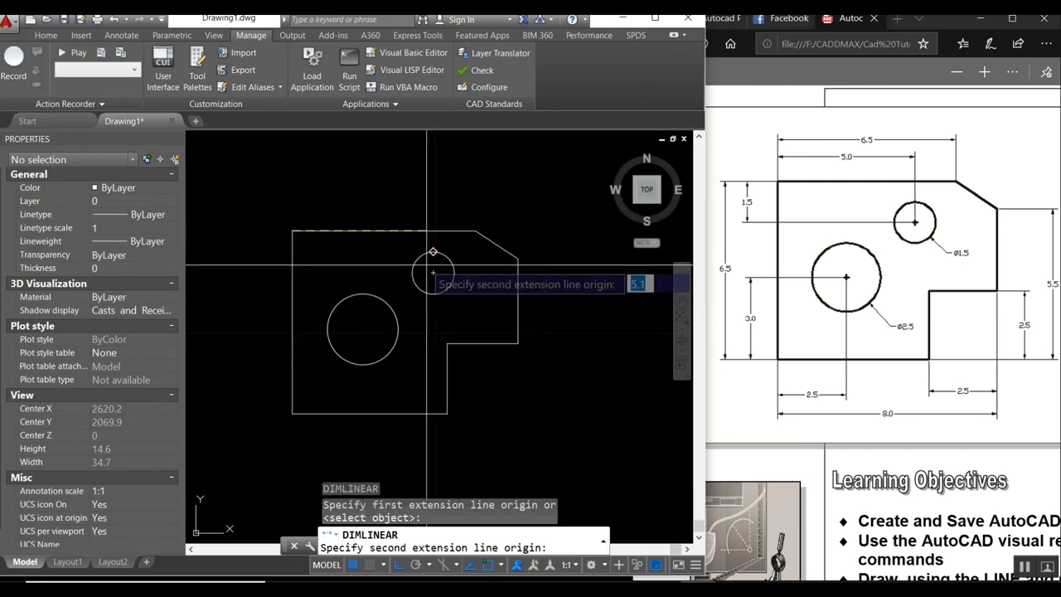
left_click(433, 251)
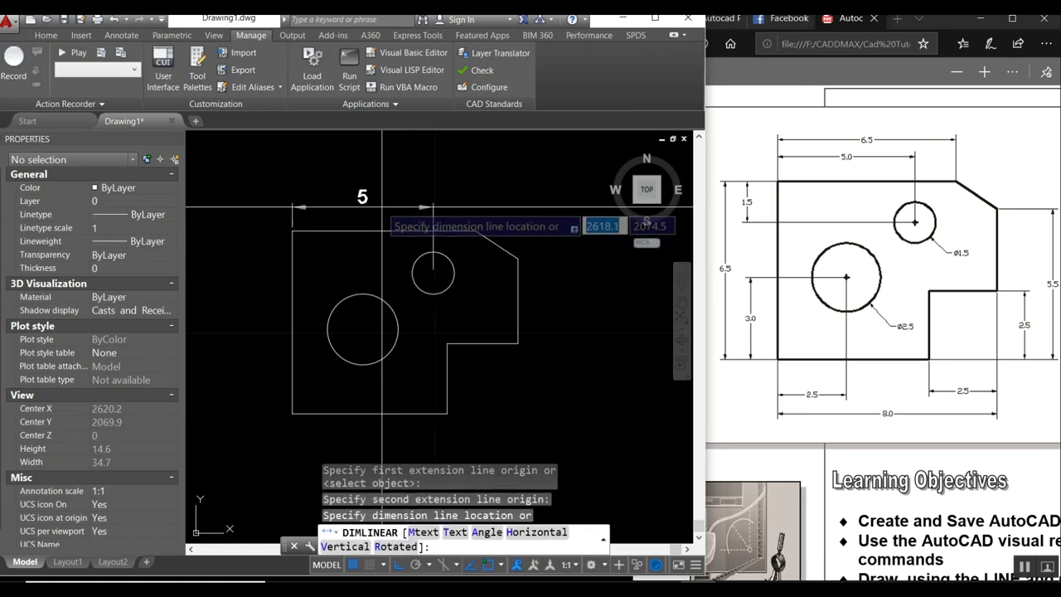
left_click(381, 205)
key("Return")
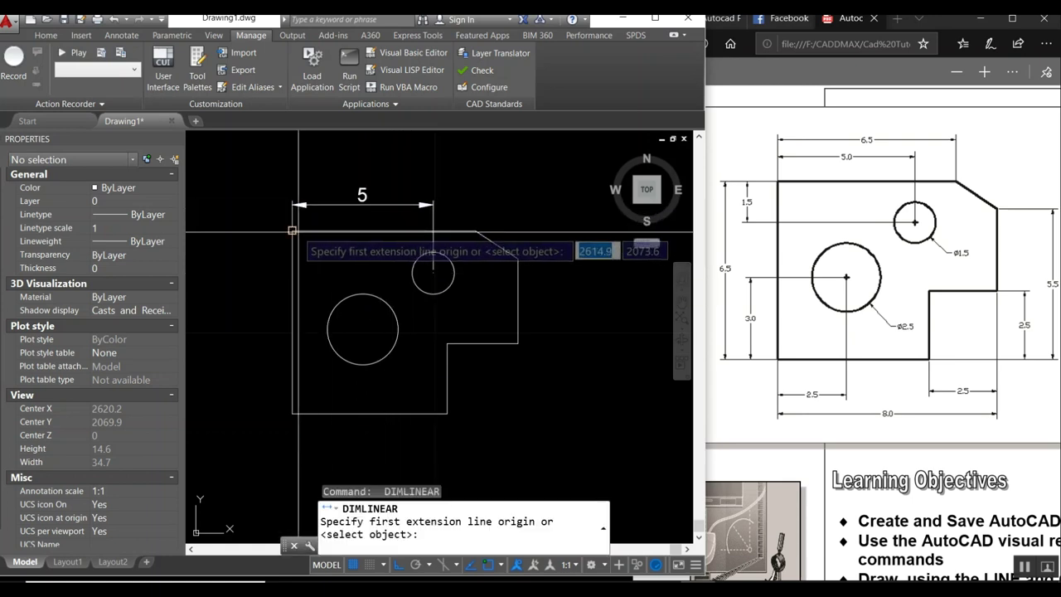
left_click(291, 231)
left_click(476, 230)
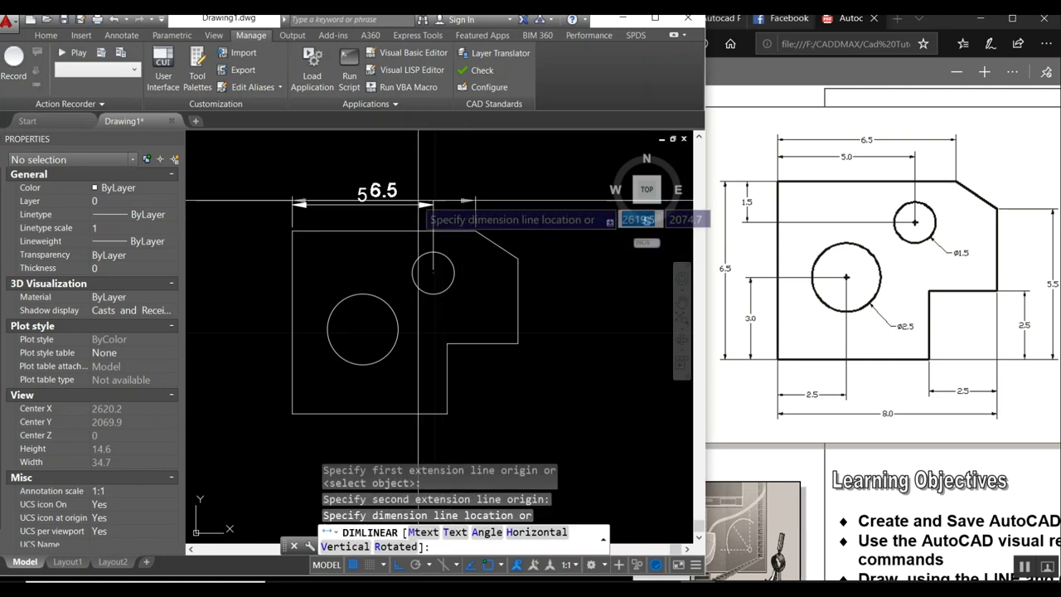
left_click(373, 178)
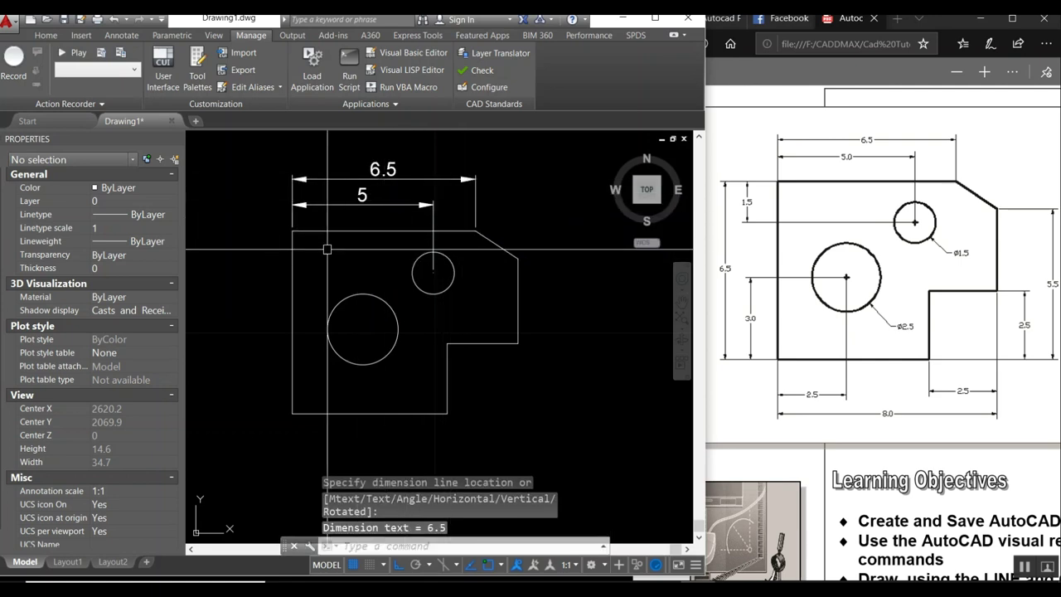
Step: Add a vertical 1.5 dimension from the top-left corner to the small circle's centre
key("Return")
left_click(292, 230)
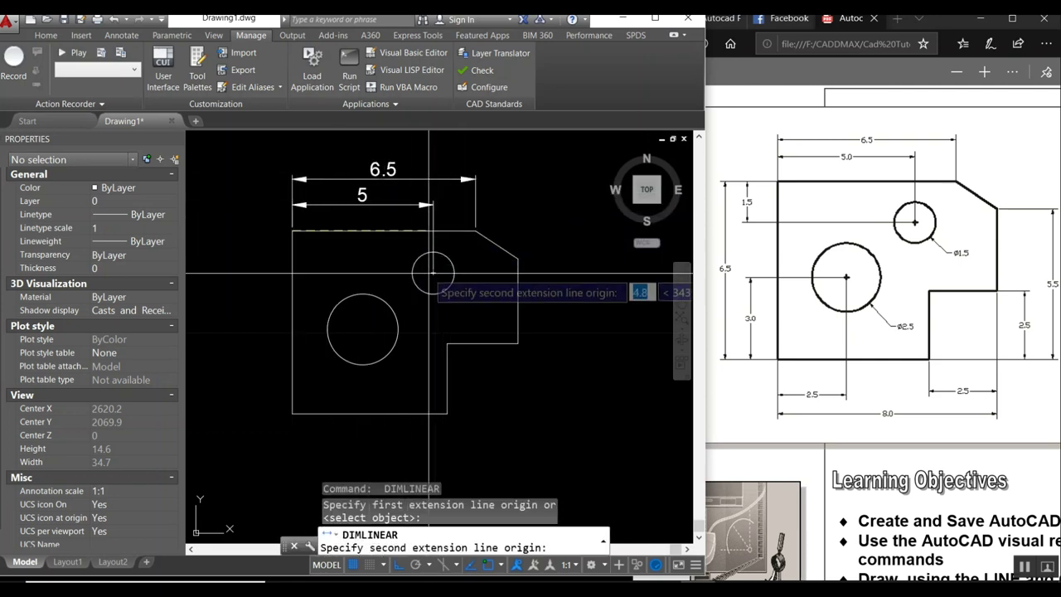
left_click(429, 269)
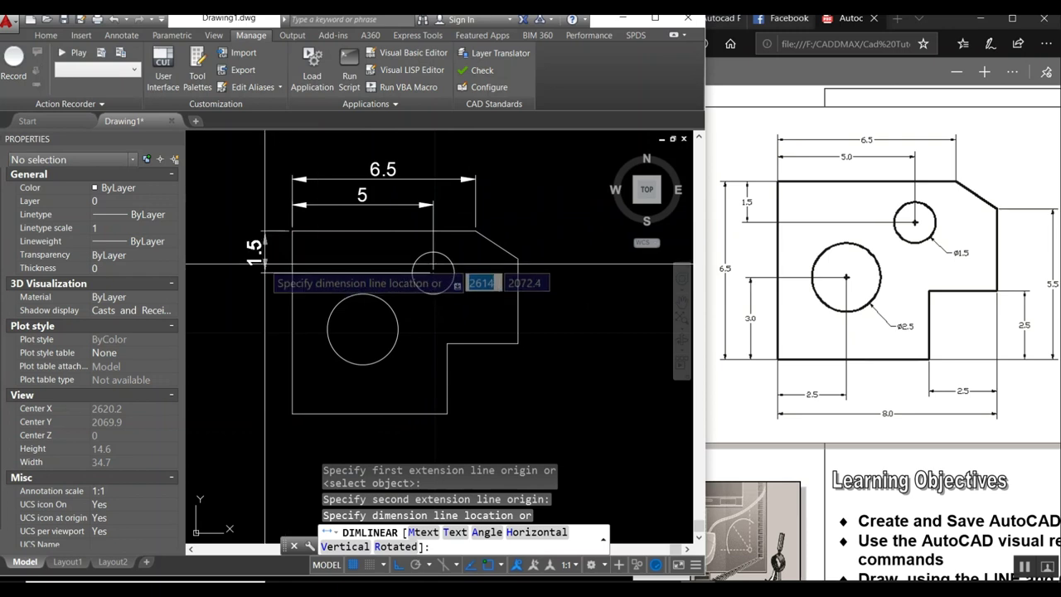
left_click(265, 264)
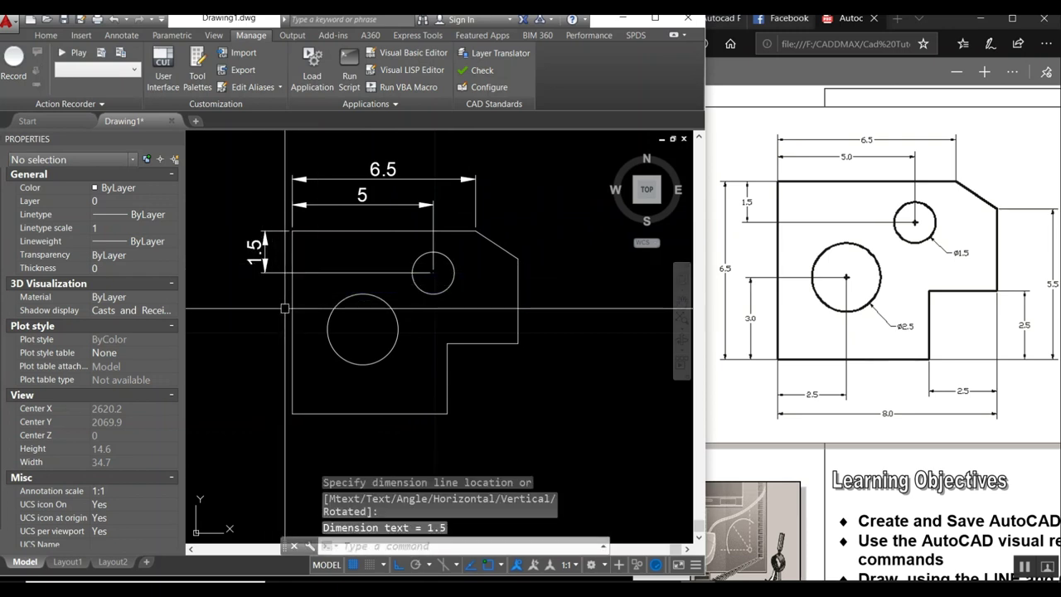
key("Return")
Step: Dimension the left side with the vertical 3 and overall 6.5 heights, plus a 2.5 below the plate
left_click(362, 329)
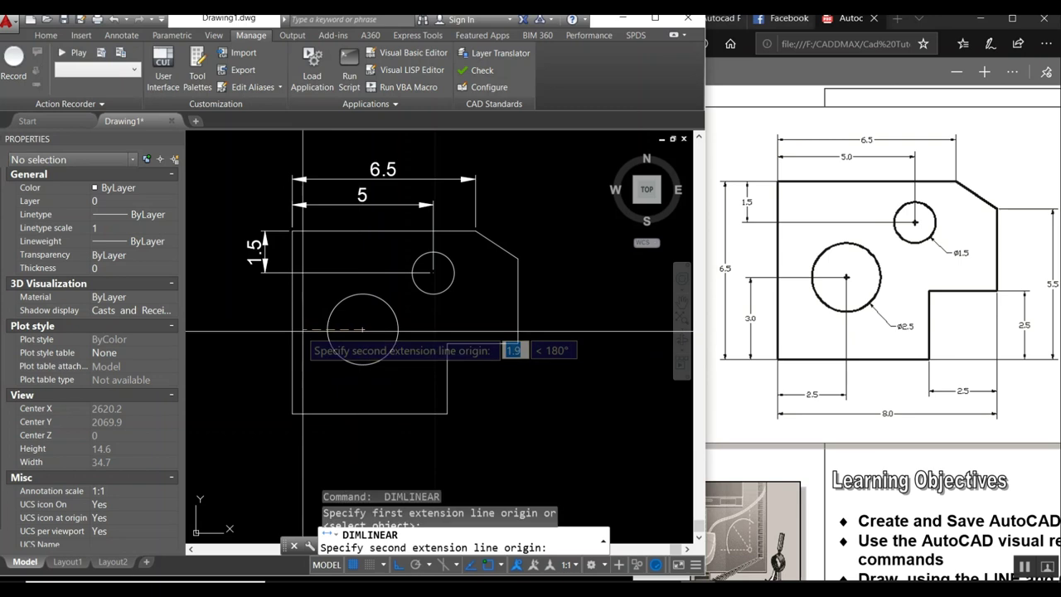
left_click(292, 412)
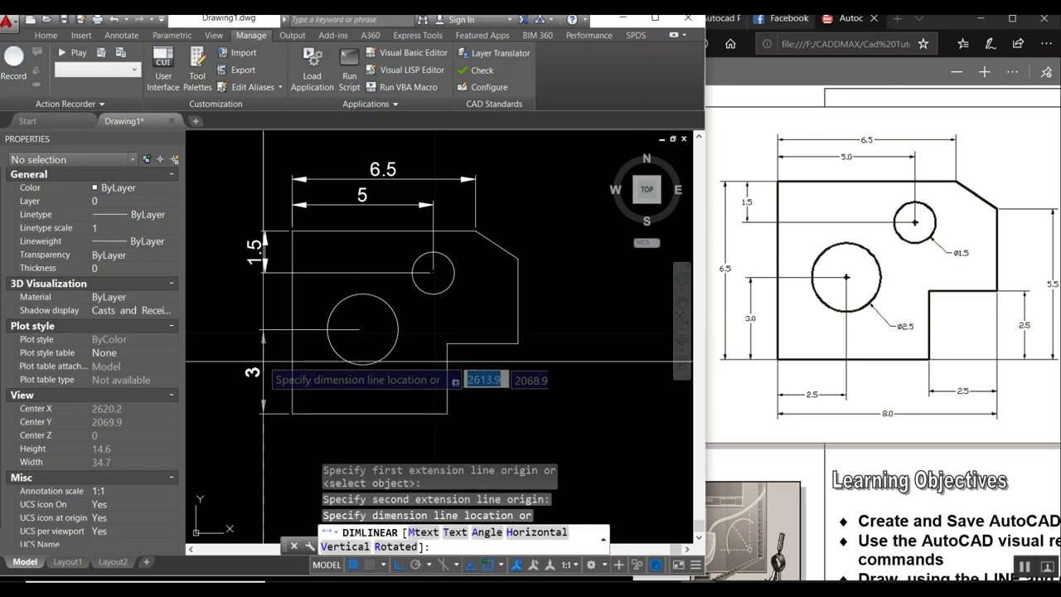
left_click(266, 306)
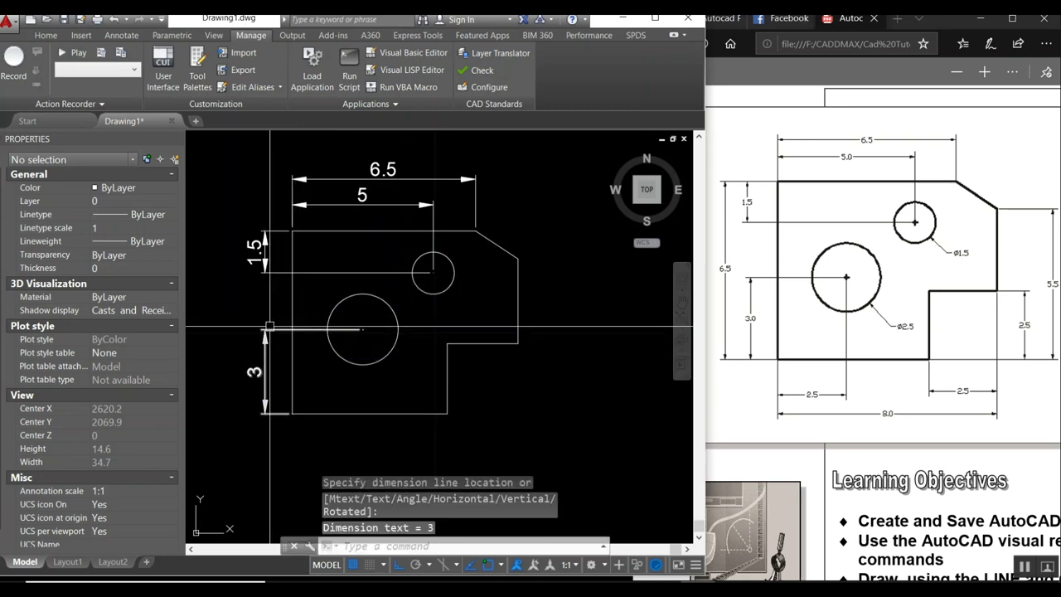
key("Return")
left_click(292, 230)
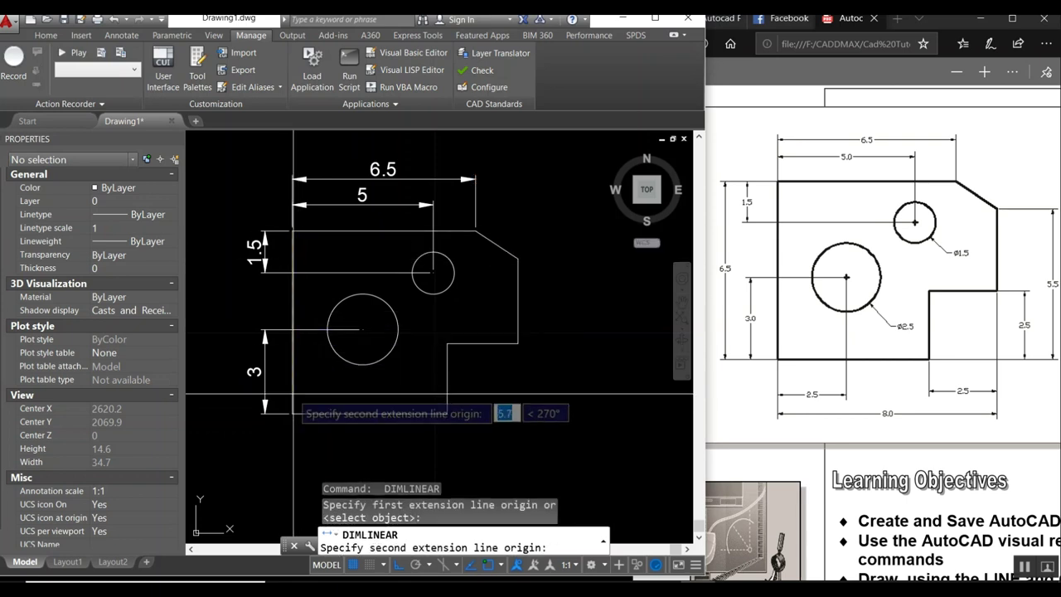
left_click(292, 412)
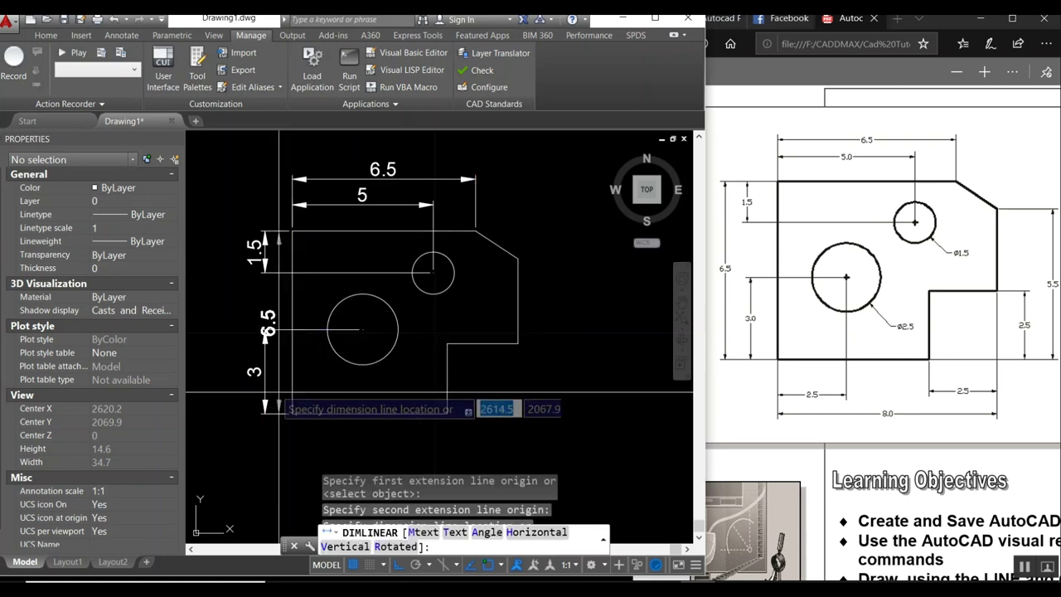
left_click(229, 372)
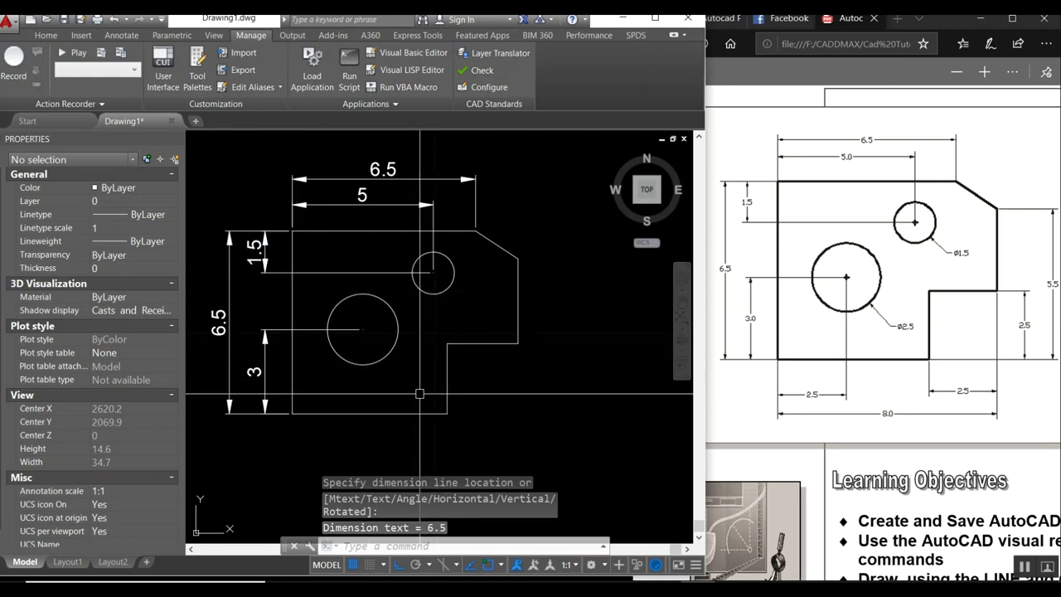
key("Return")
left_click(292, 411)
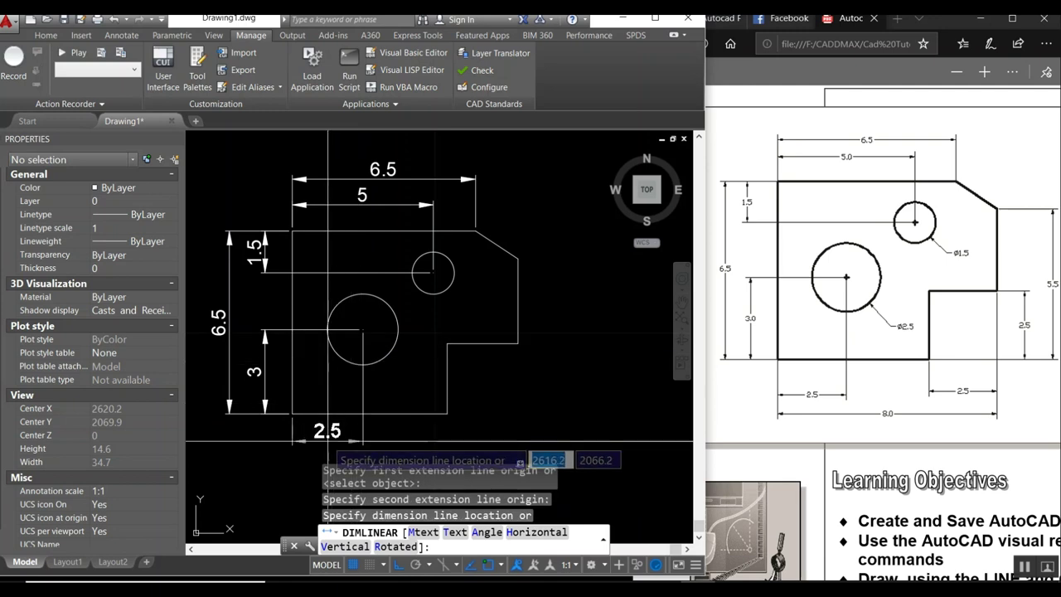
left_click(328, 445)
key("Return")
left_click(291, 413)
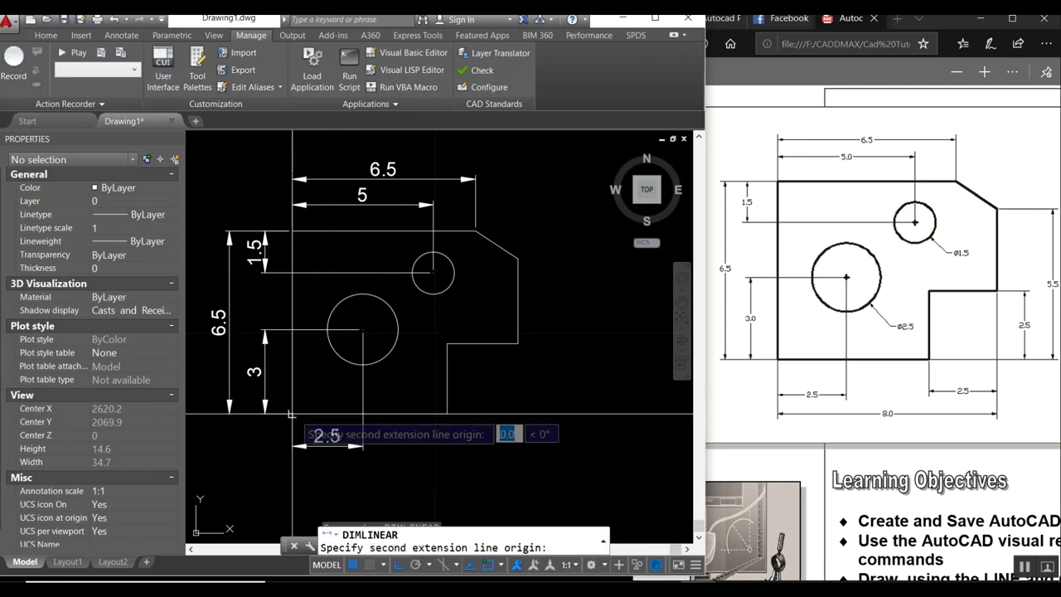
Step: Add the overall 8 and the right-hand 2.5 dimensions beneath the plate
scroll(419, 335, "down", 2)
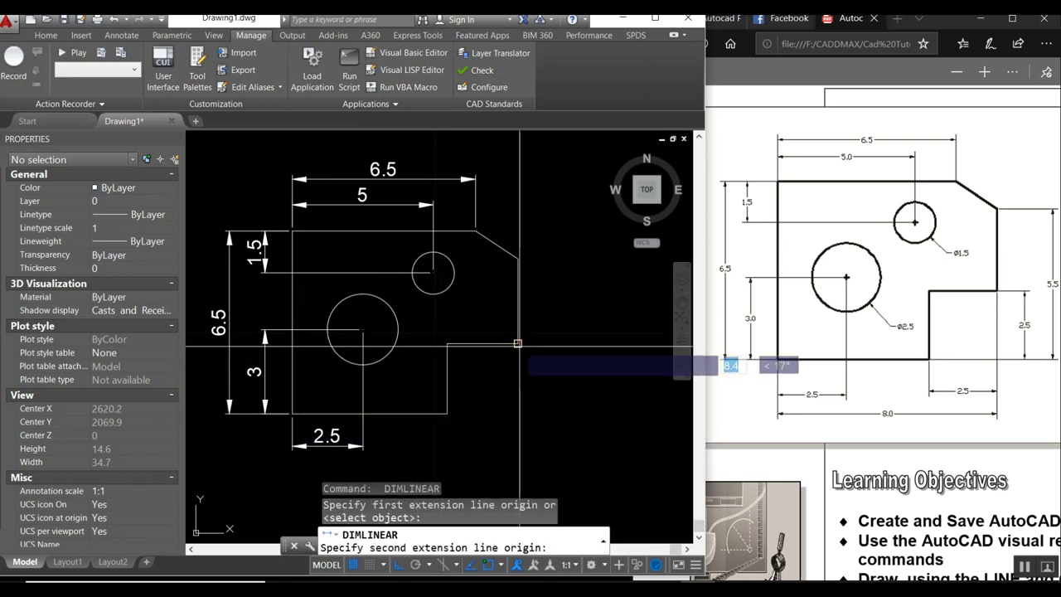
left_click(481, 340)
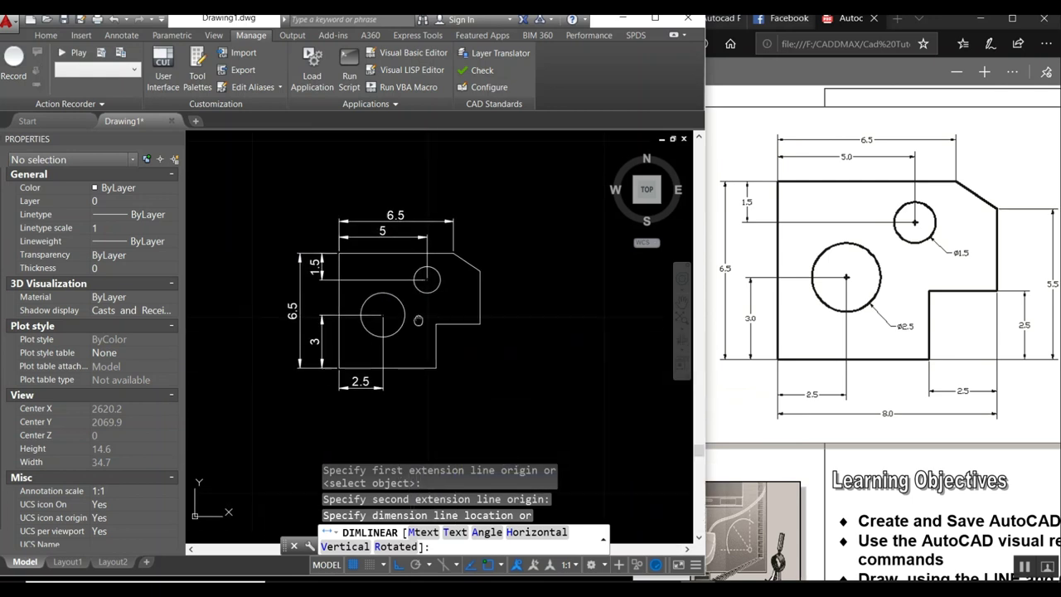
scroll(412, 383, "up", 3)
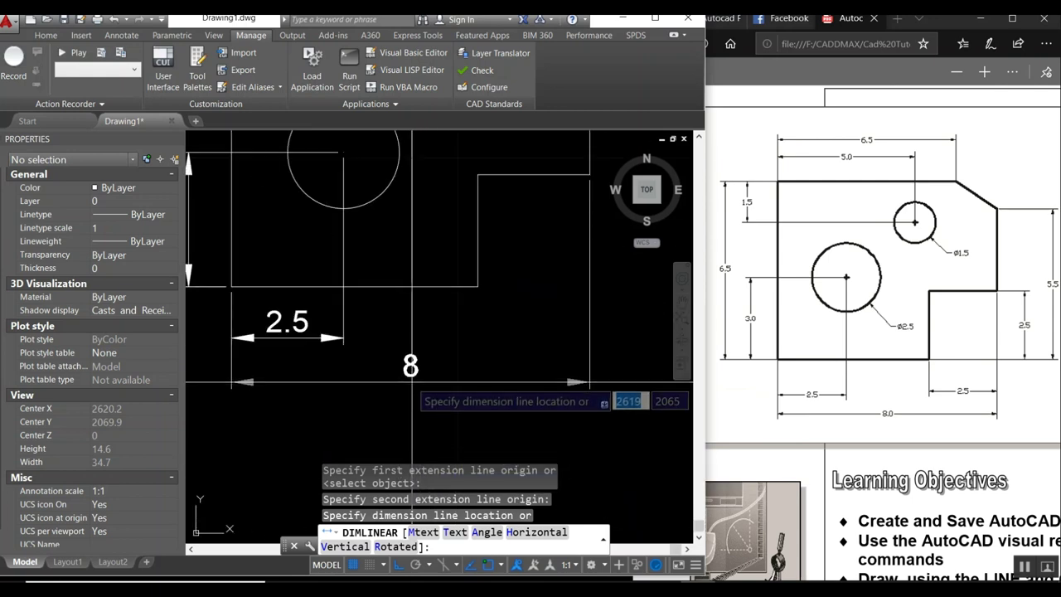
left_click(412, 383)
key("Return")
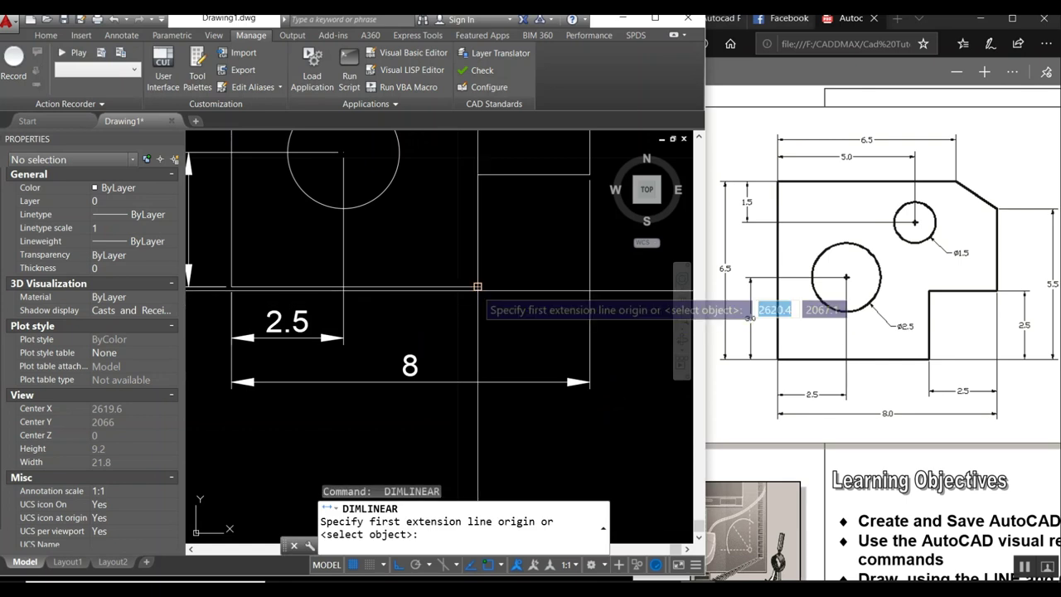
left_click(477, 286)
left_click(590, 175)
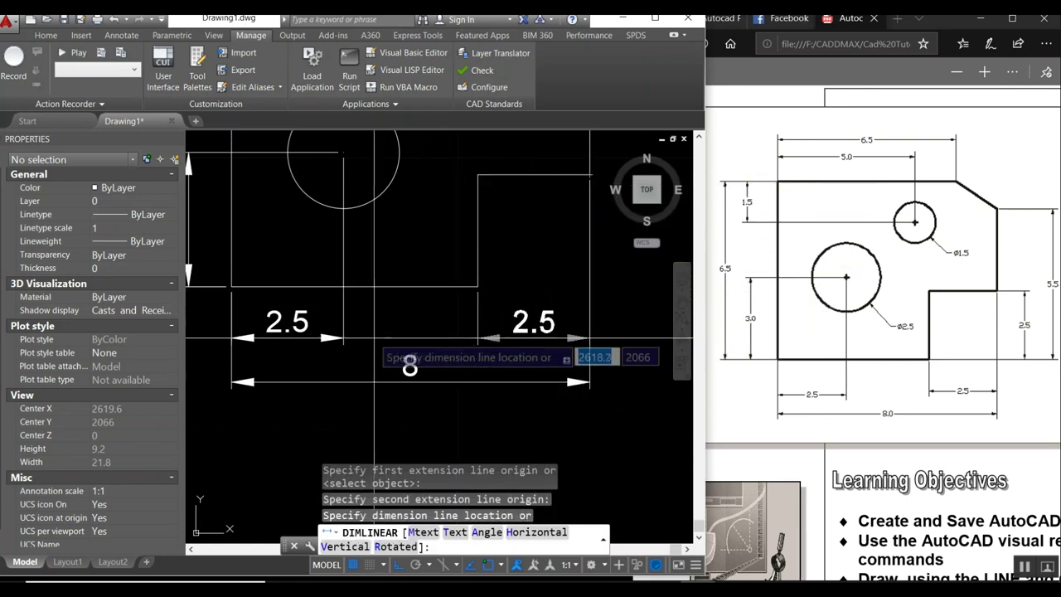
left_click(349, 338)
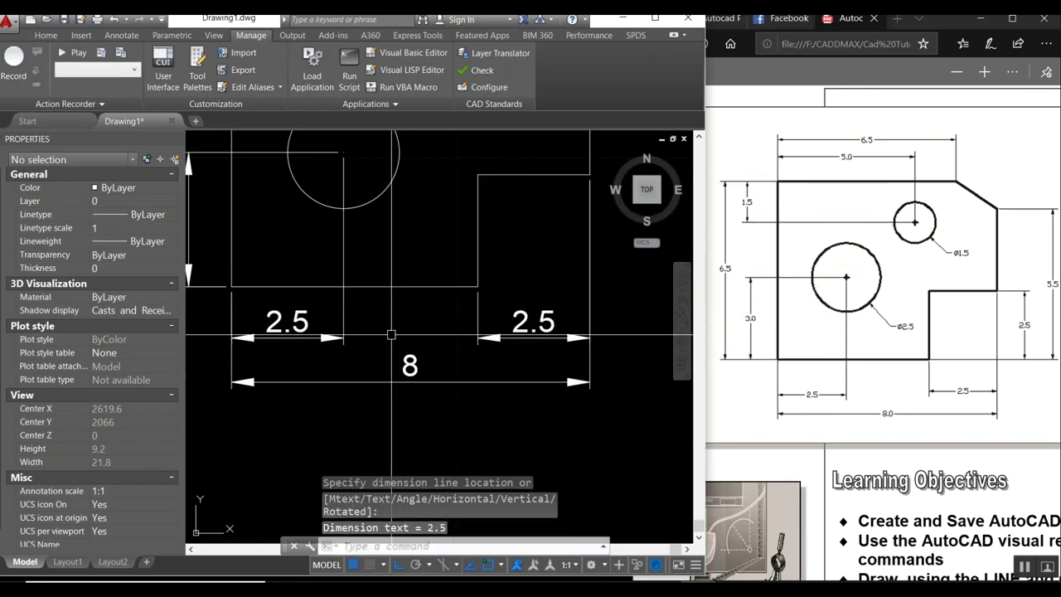
Step: Add the vertical 2.5 and 5.5 height dimensions along the plate's right side
scroll(392, 336, "down", 2)
key("Return")
left_click(514, 235)
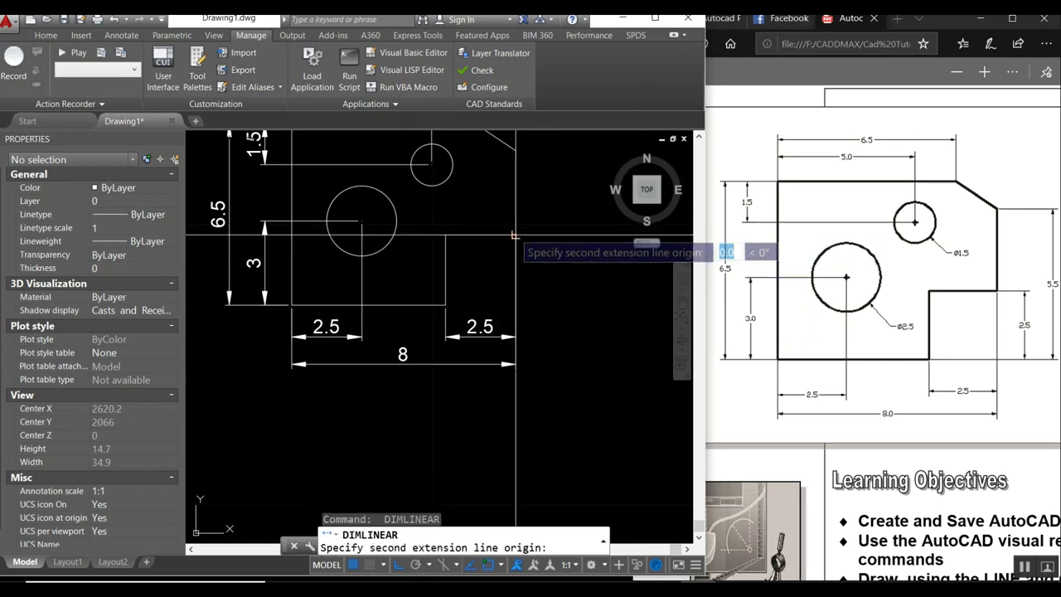
left_click(446, 305)
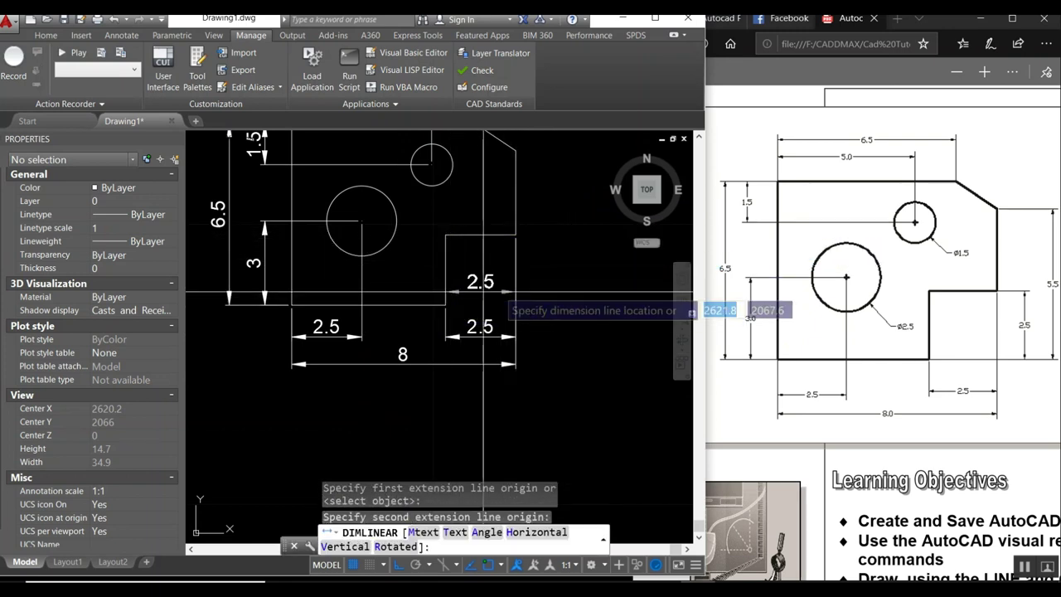
left_click(547, 292)
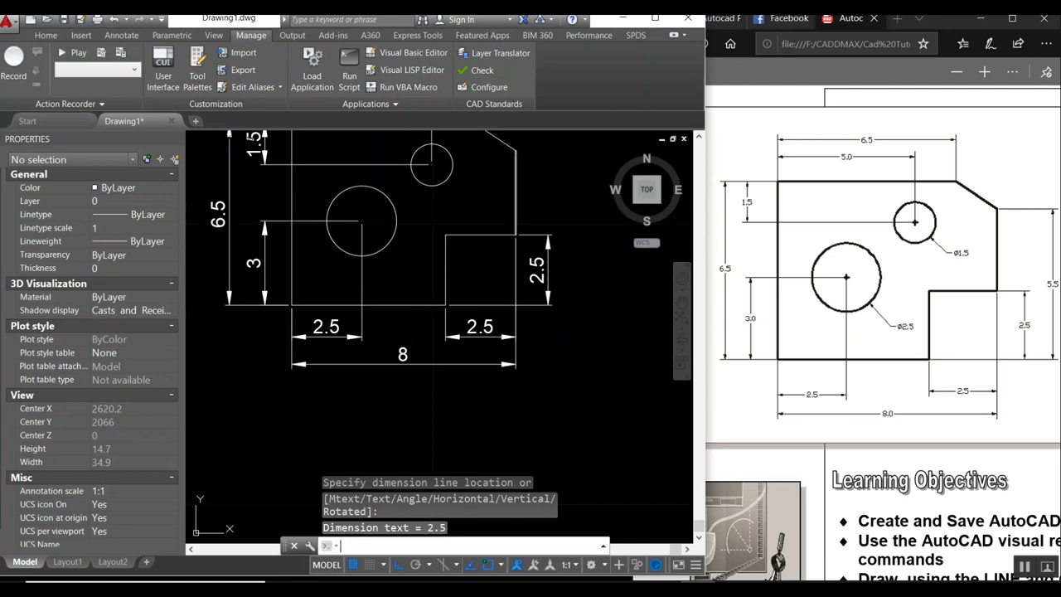
key("Return")
left_click(515, 305)
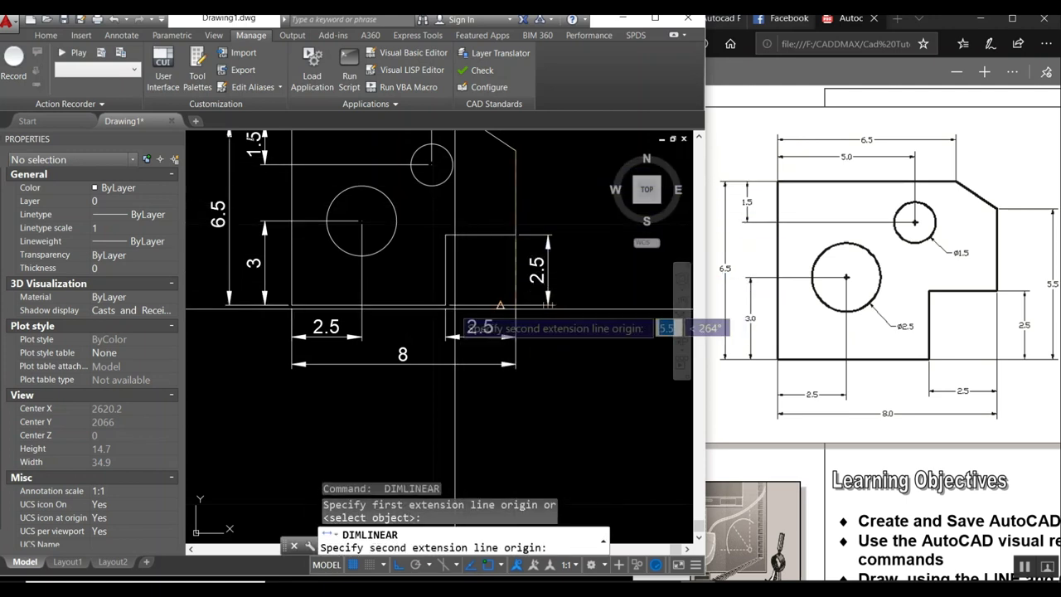
left_click(516, 152)
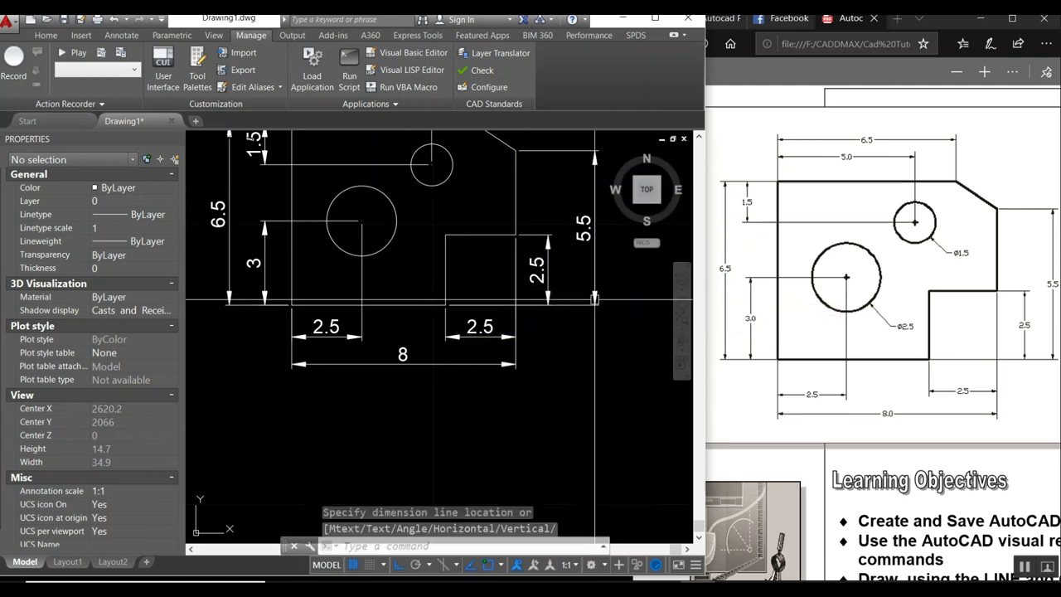
scroll(538, 362, "down", 2)
type("di")
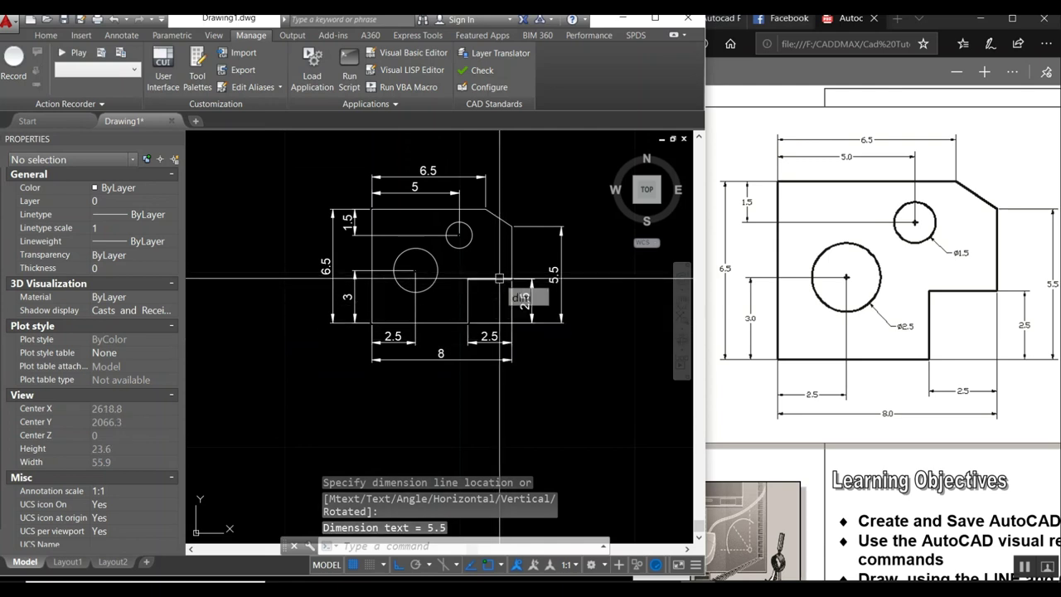
Step: Add diameter dimensions Ø1.5 to the small circle and Ø2.5 to the large circle
type("md")
key("Return")
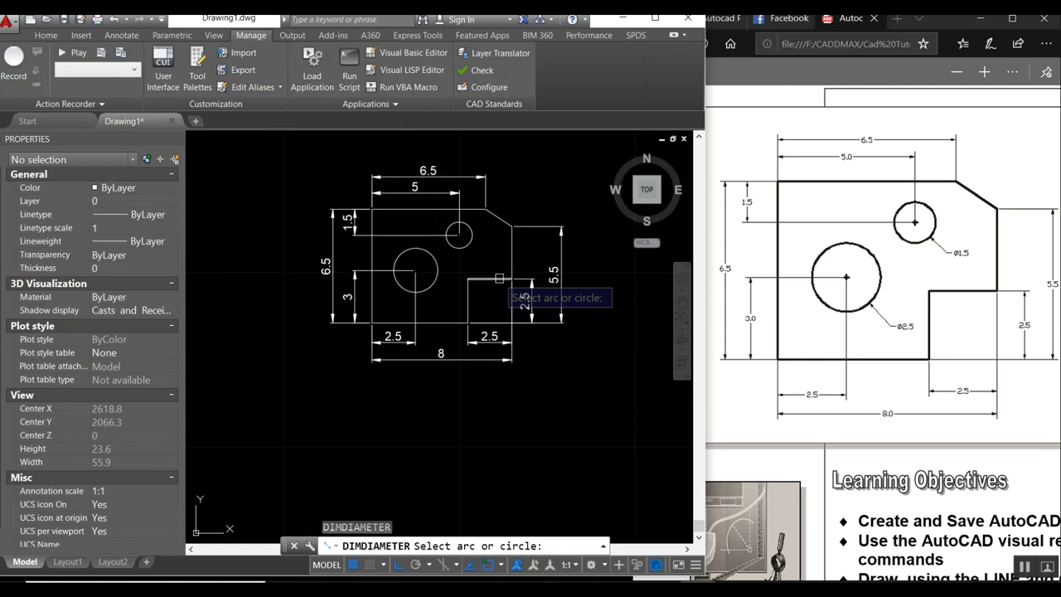
scroll(461, 263, "up", 2)
left_click(465, 243)
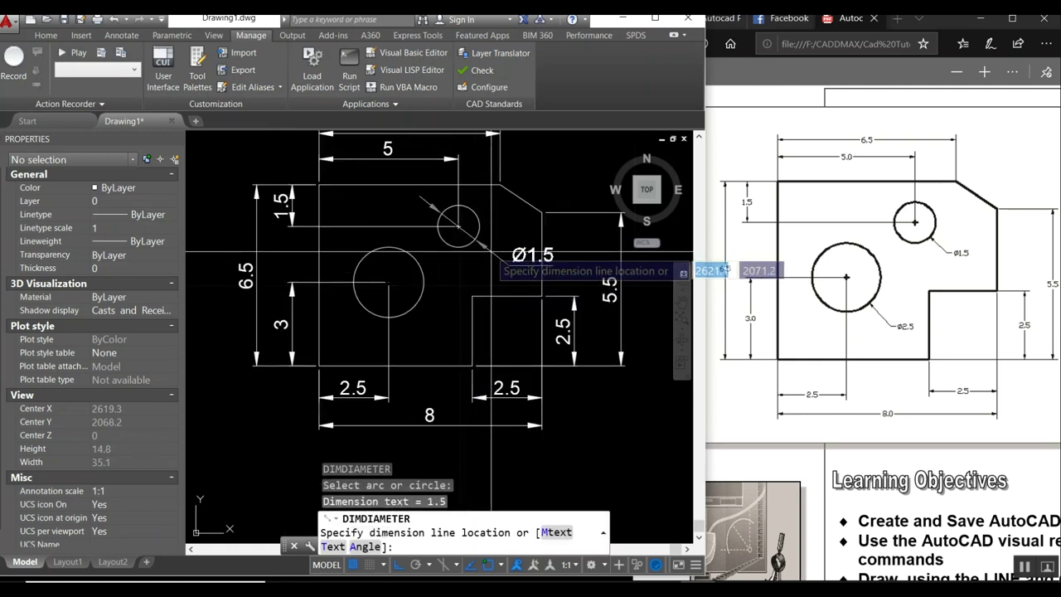
left_click(509, 264)
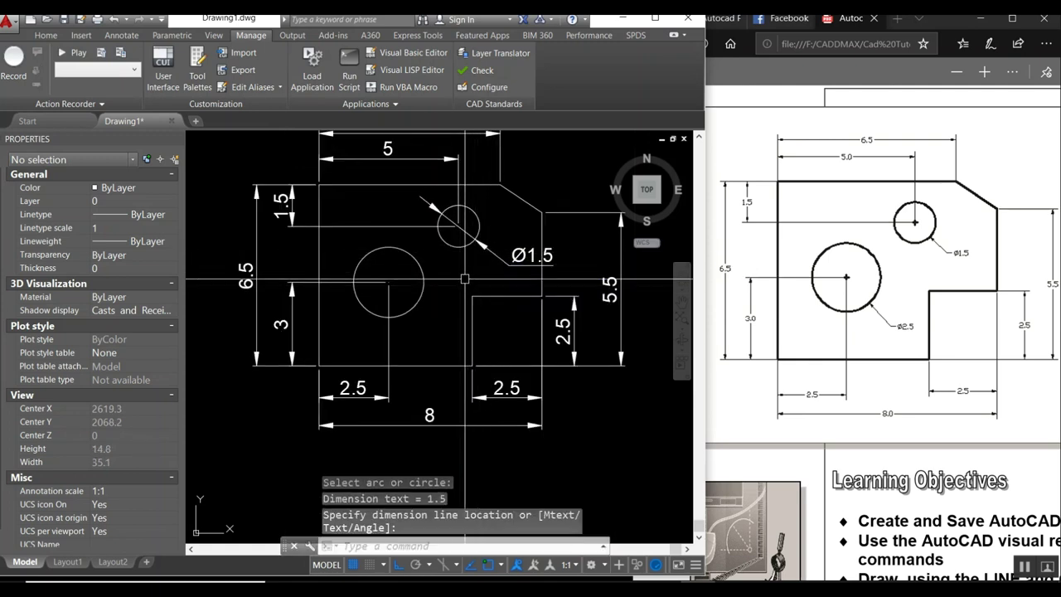
key("Return")
left_click(415, 308)
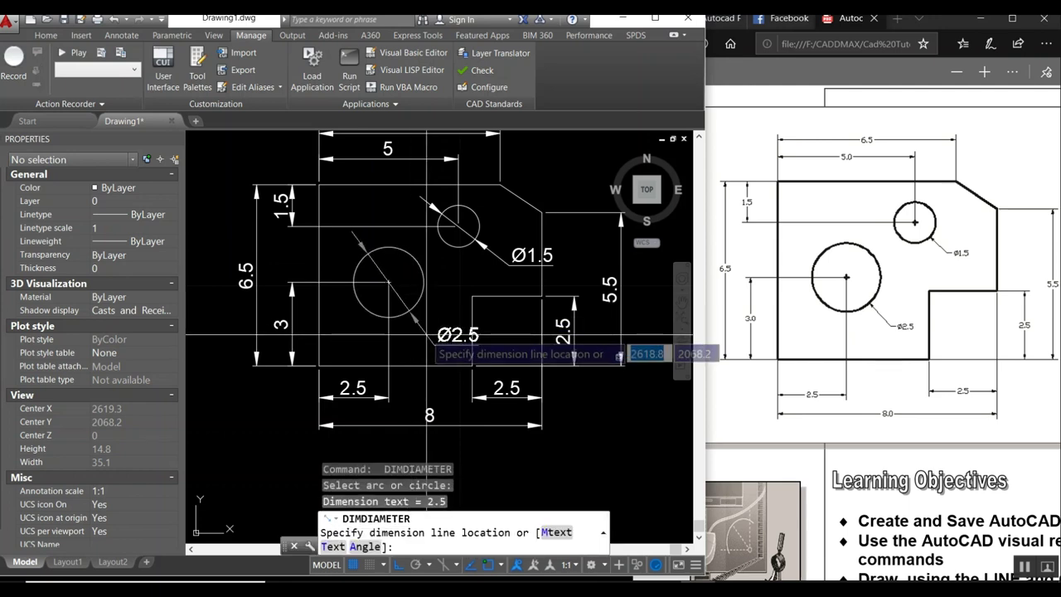
left_click(427, 335)
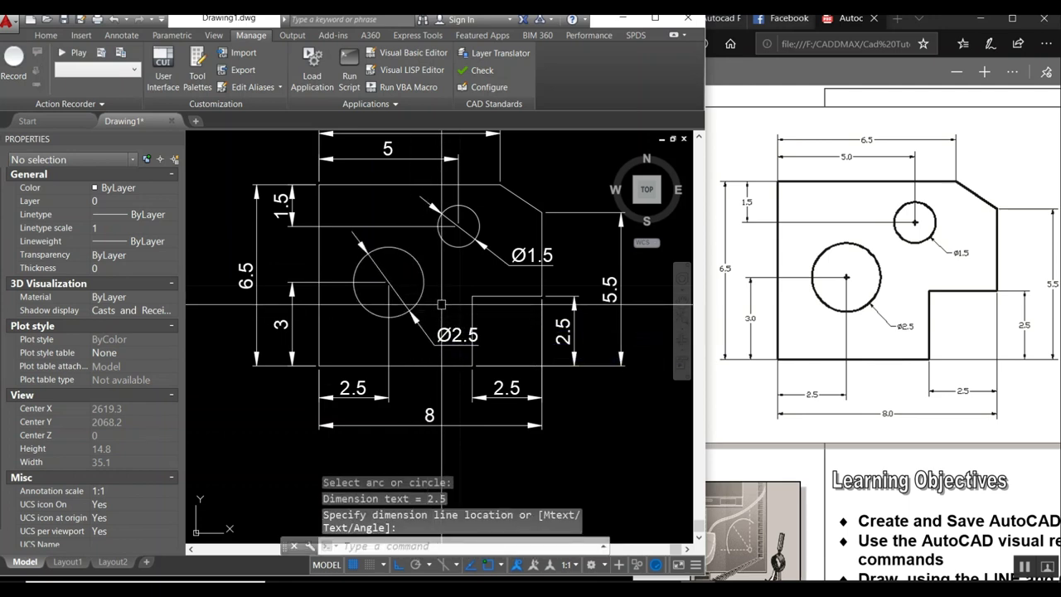
Step: Pan down to reveal the top 6.5 dimension and open the dimension style settings
middle_click_drag(441, 305, 429, 349)
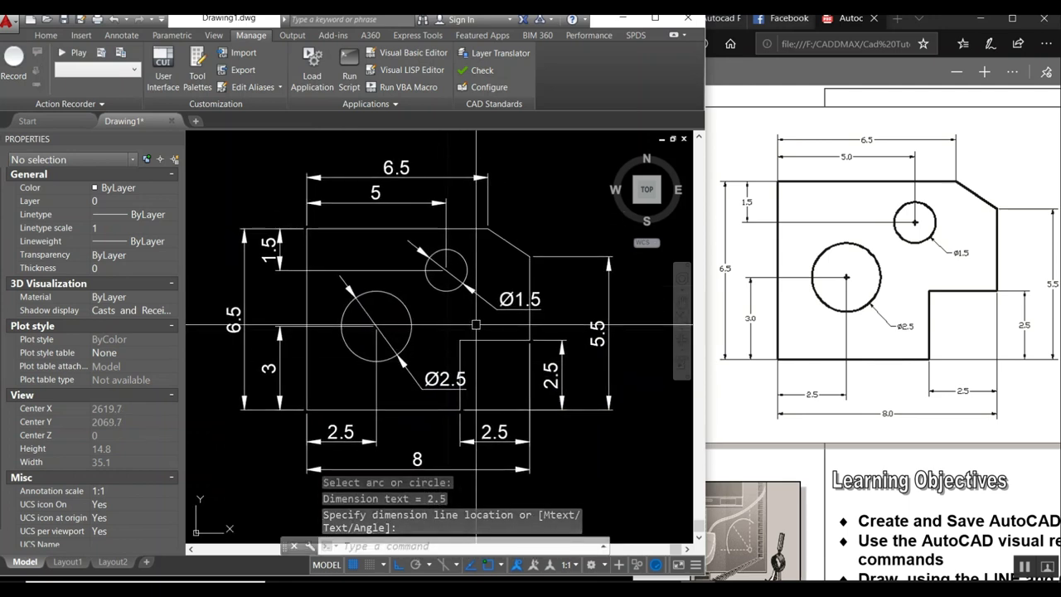
type("ddim")
key("Return")
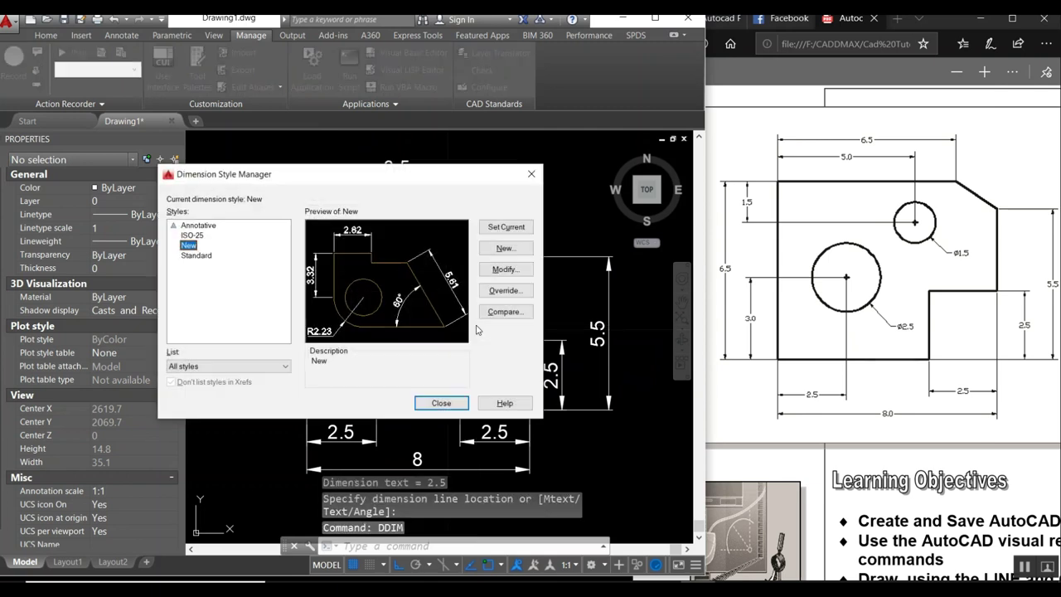
Step: Make the New style's dimension and extension lines green and its dimension text red
left_click(500, 270)
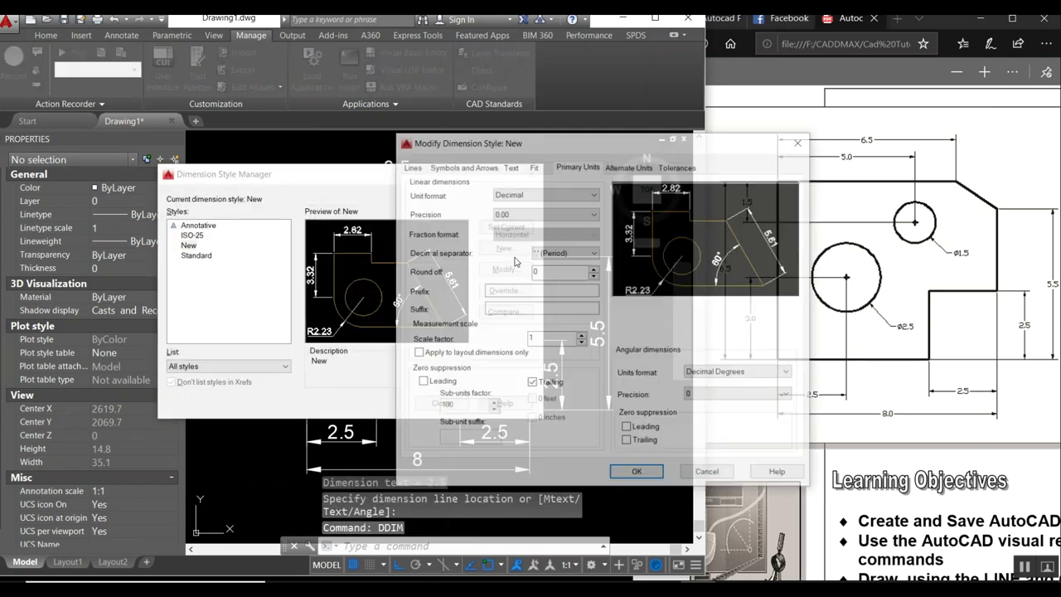
left_click(510, 166)
type("0.15")
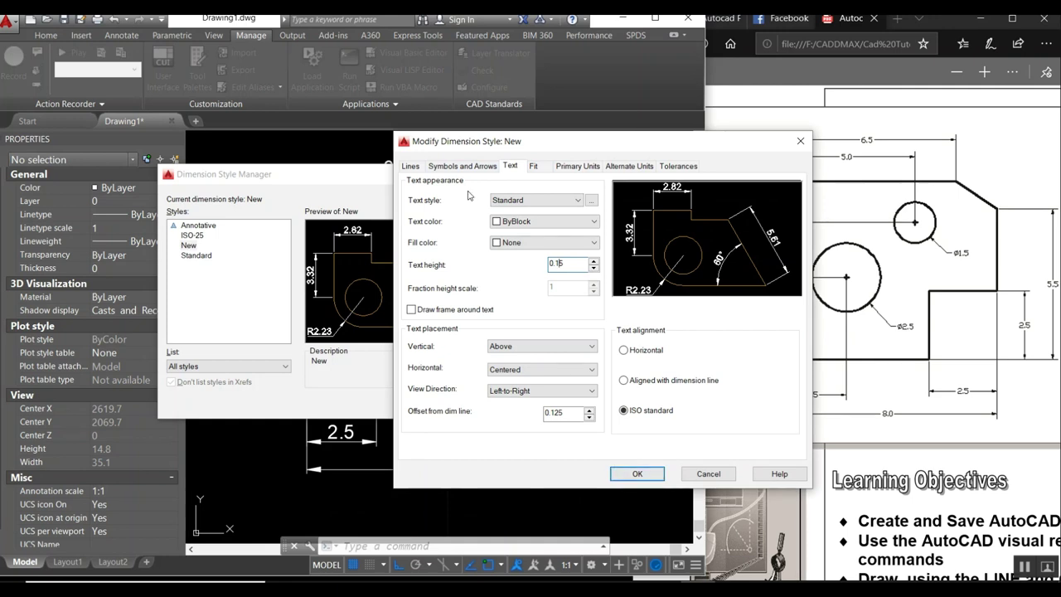
left_click(444, 167)
left_click(419, 169)
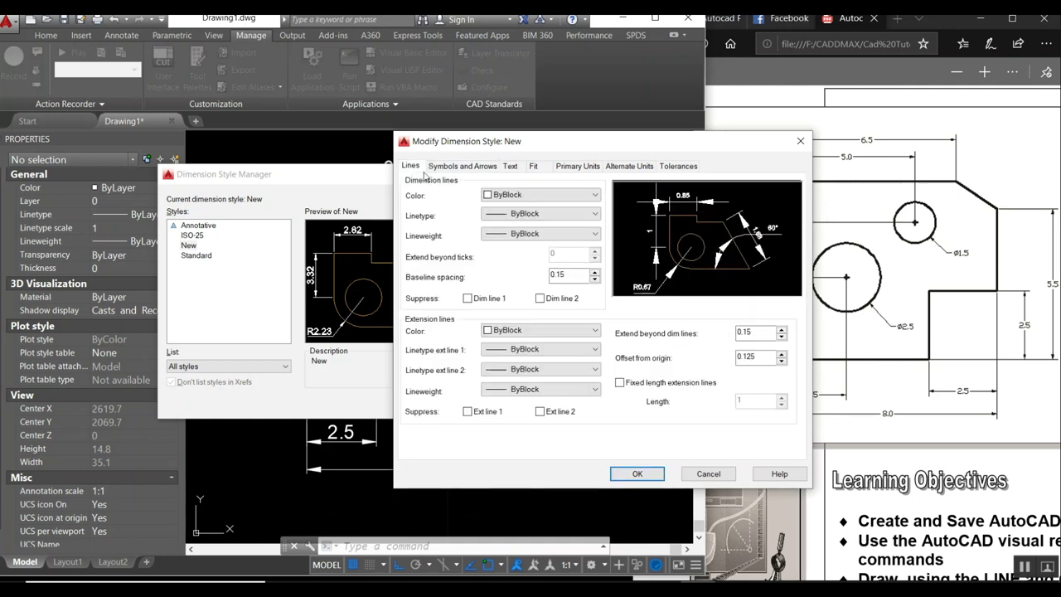
left_click(514, 194)
left_click(501, 250)
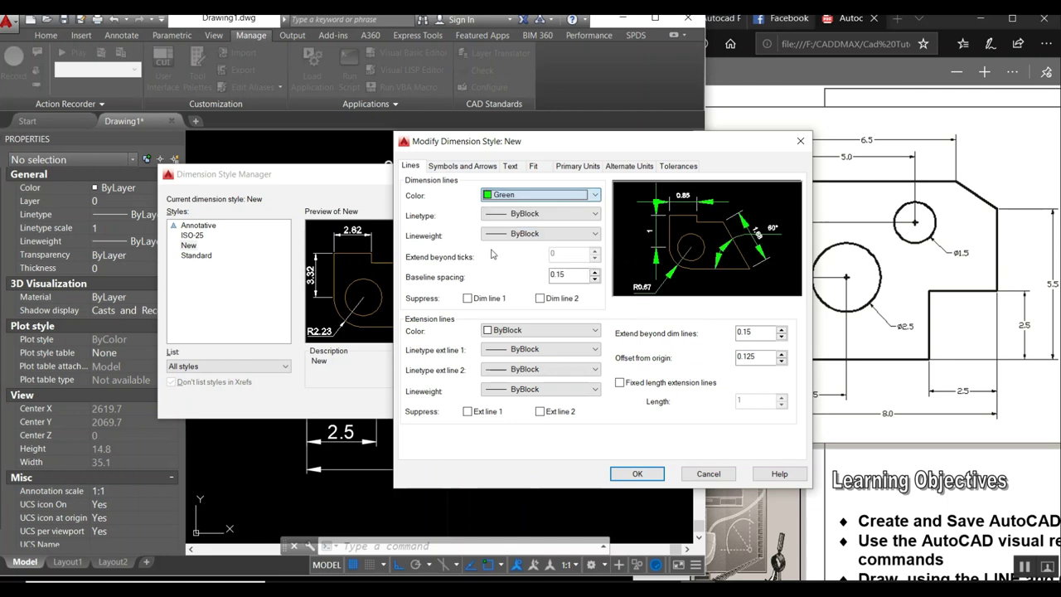
left_click(510, 331)
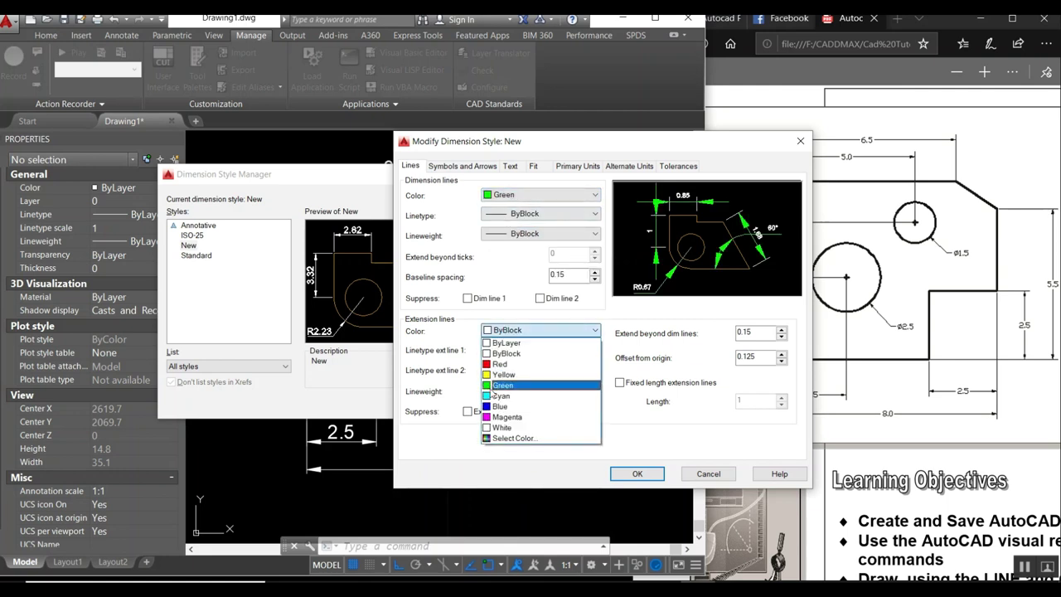
left_click(496, 386)
left_click(512, 166)
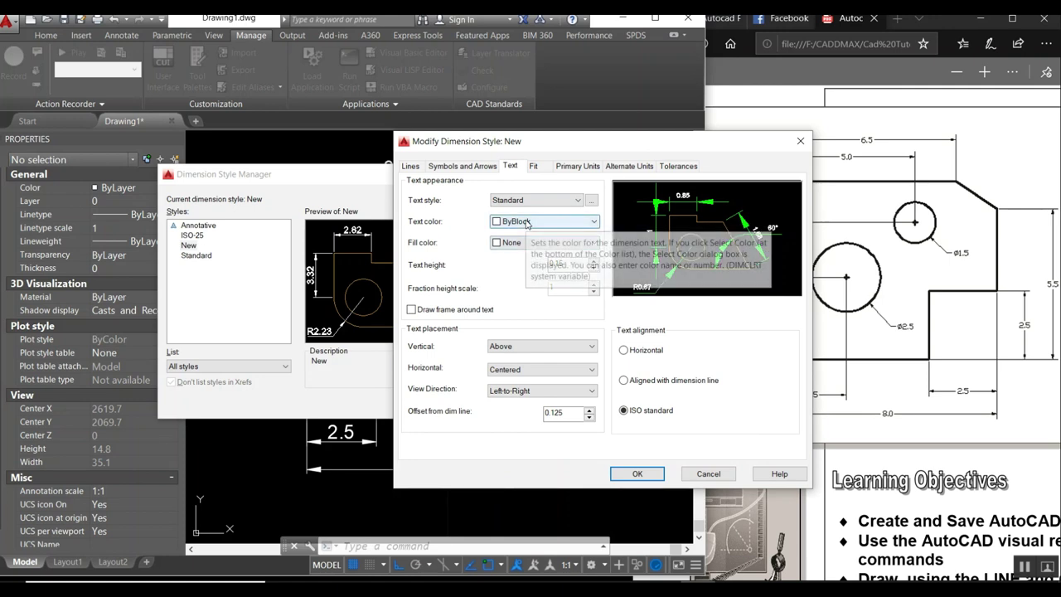
left_click(525, 222)
left_click(505, 256)
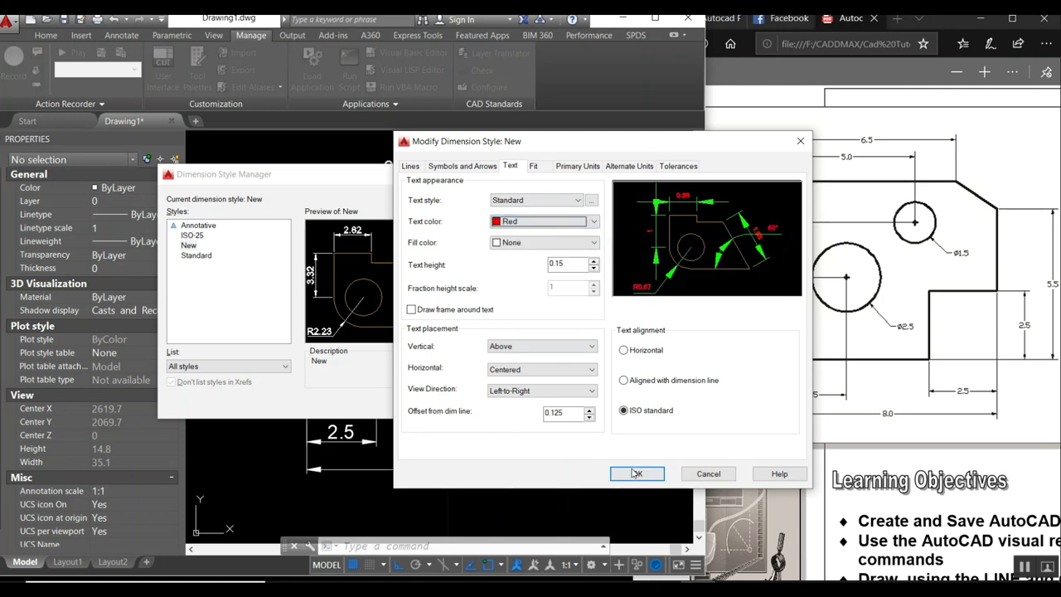
left_click(636, 473)
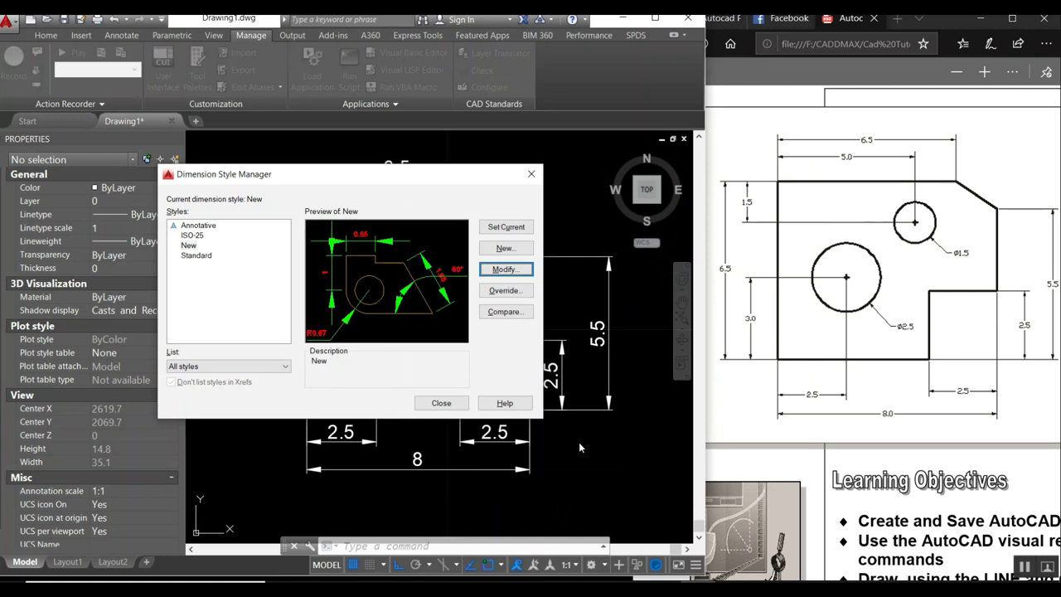
left_click(441, 403)
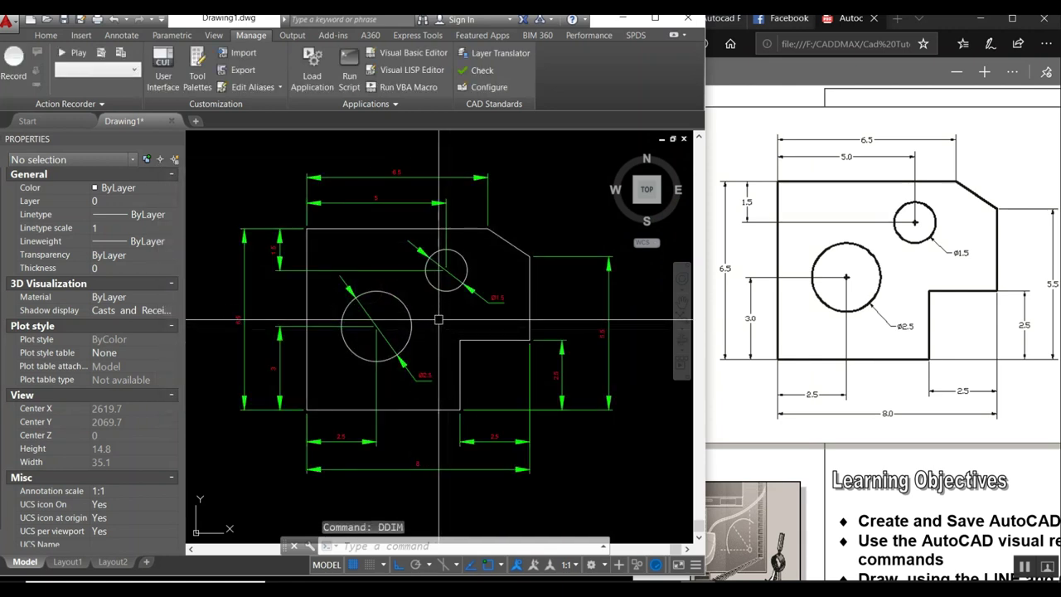
Step: Reduce the New dimension style's arrowhead size to 0.15
key("Return")
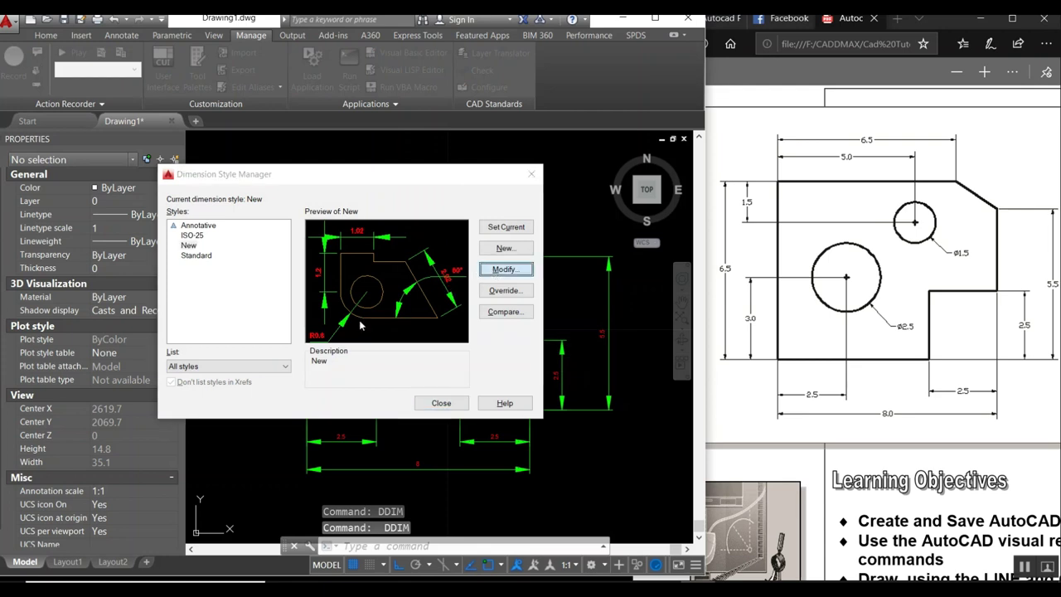
left_click(506, 269)
left_click(468, 165)
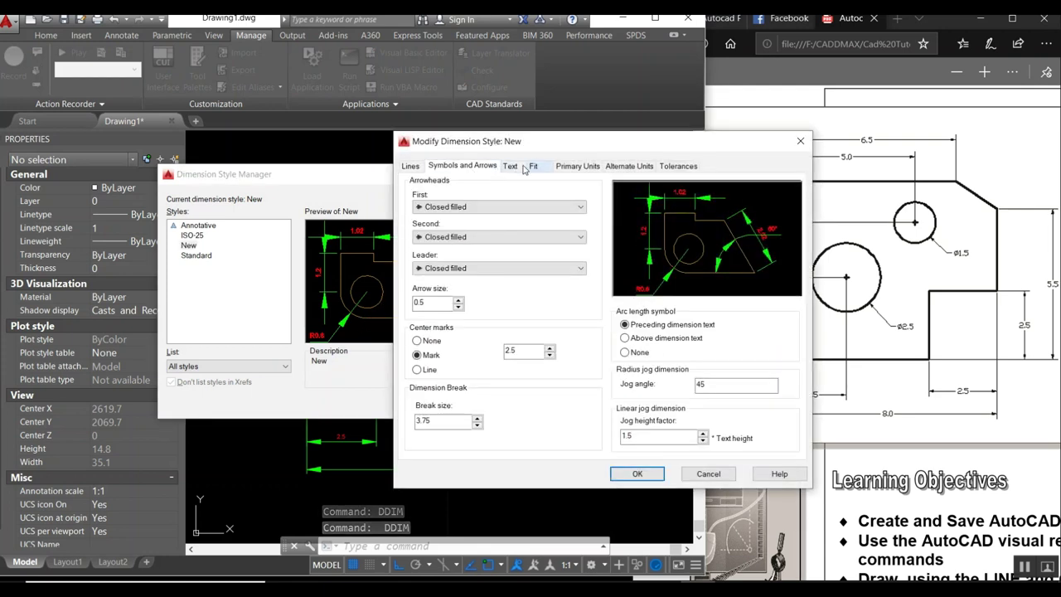
left_click(421, 303)
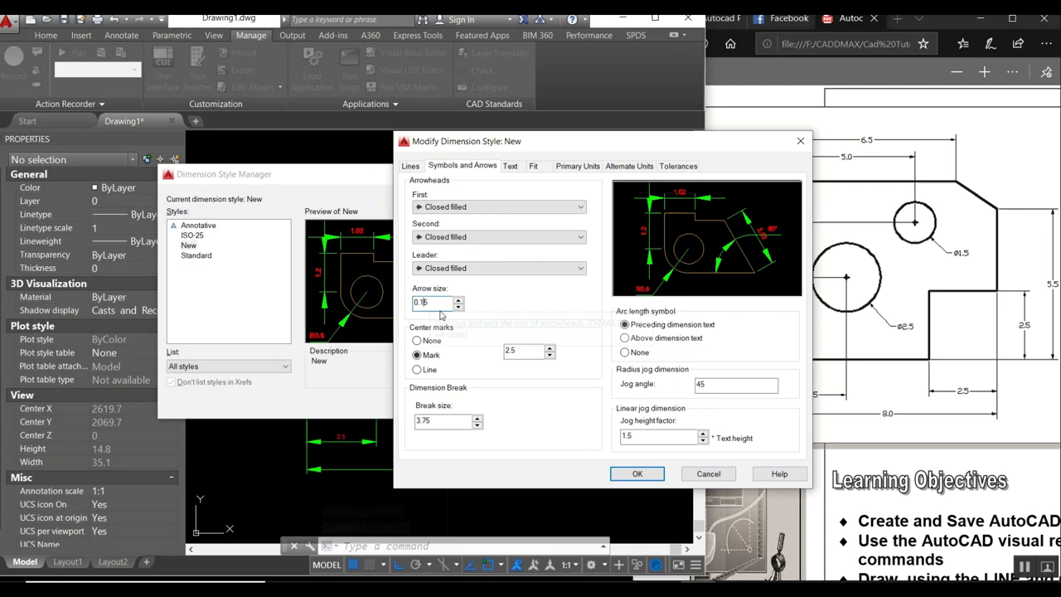
left_click(634, 473)
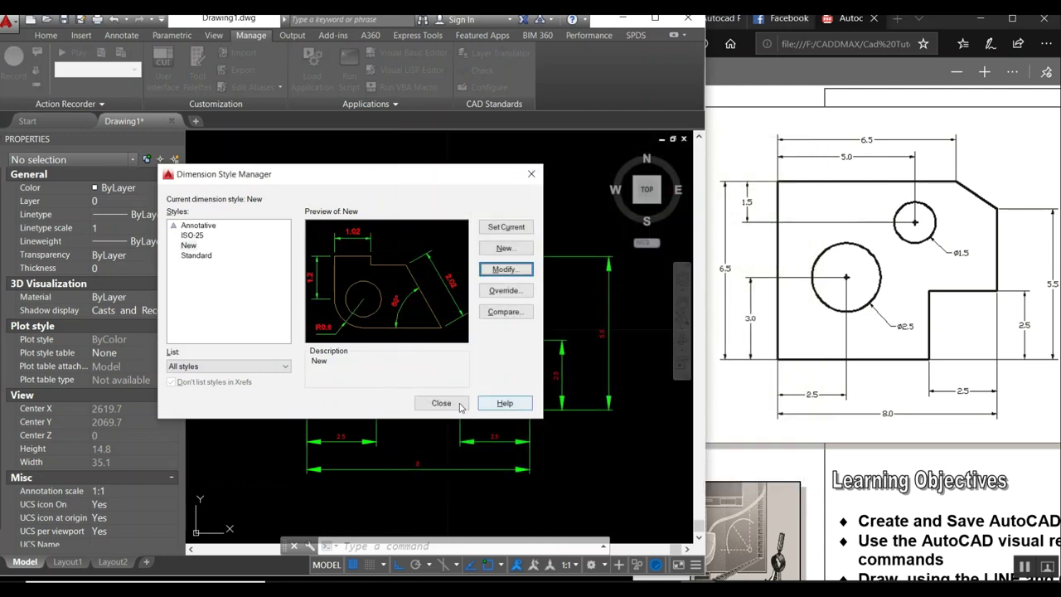
left_click(441, 403)
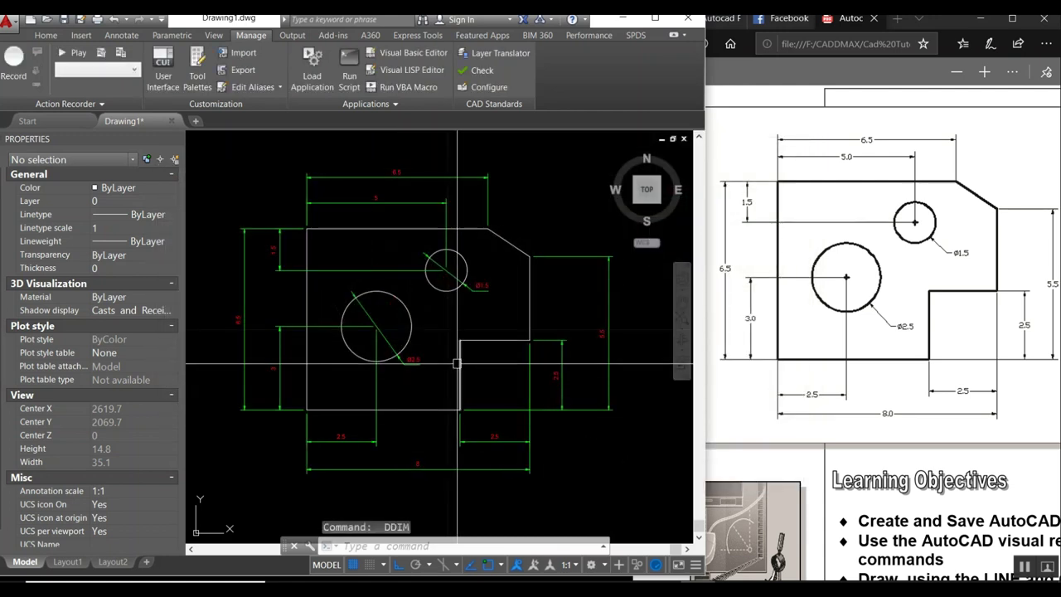
Step: Stretch the Ø1.5 and Ø2.5 leader end grips down-right, moving the labels away from the holes
left_click(478, 284)
left_click(482, 286)
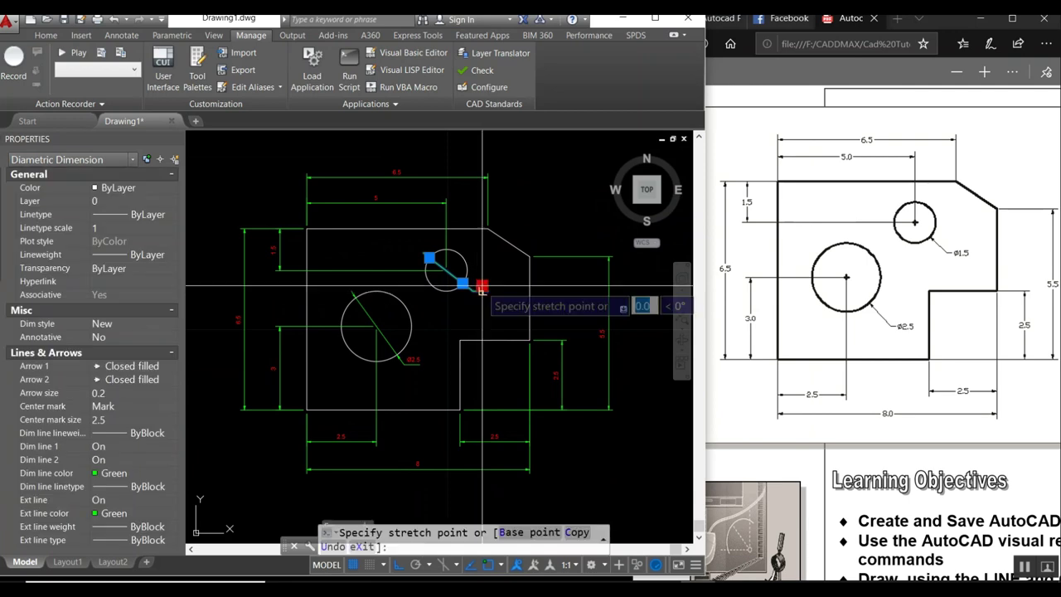
left_click(492, 307)
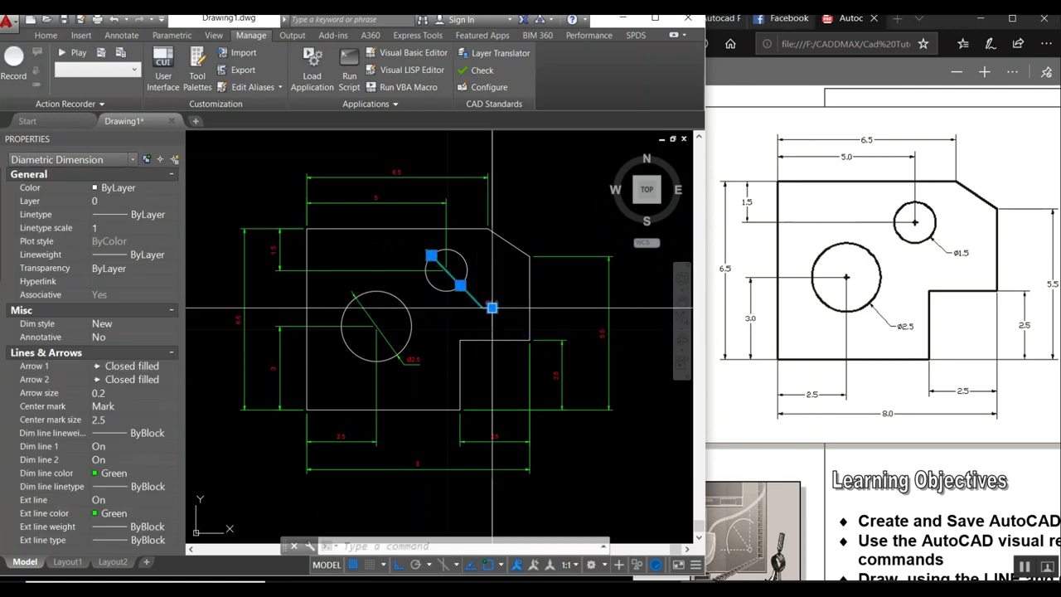
left_click(411, 362)
left_click(412, 359)
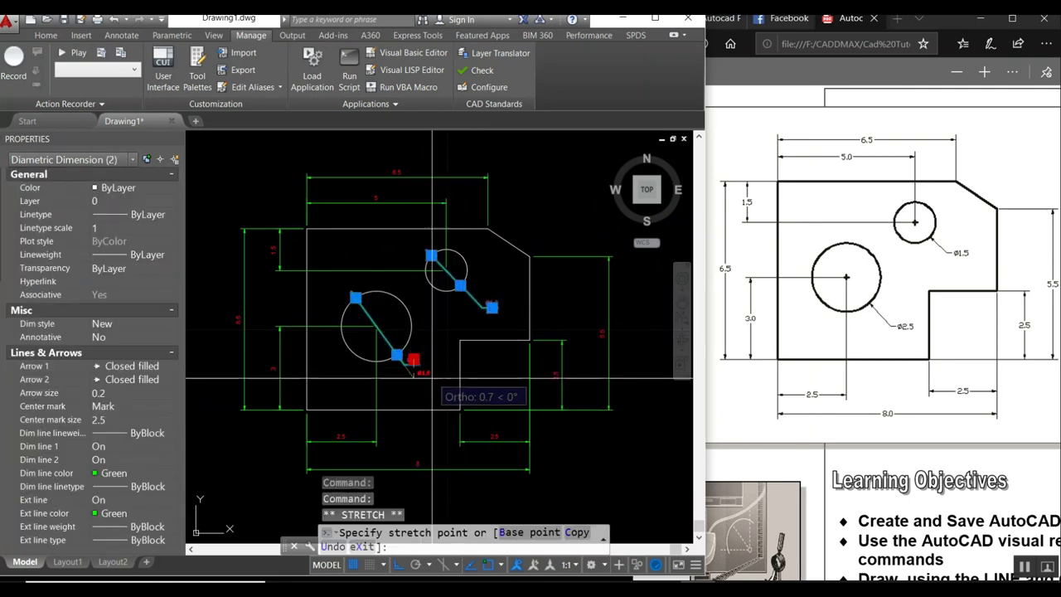
type("11")
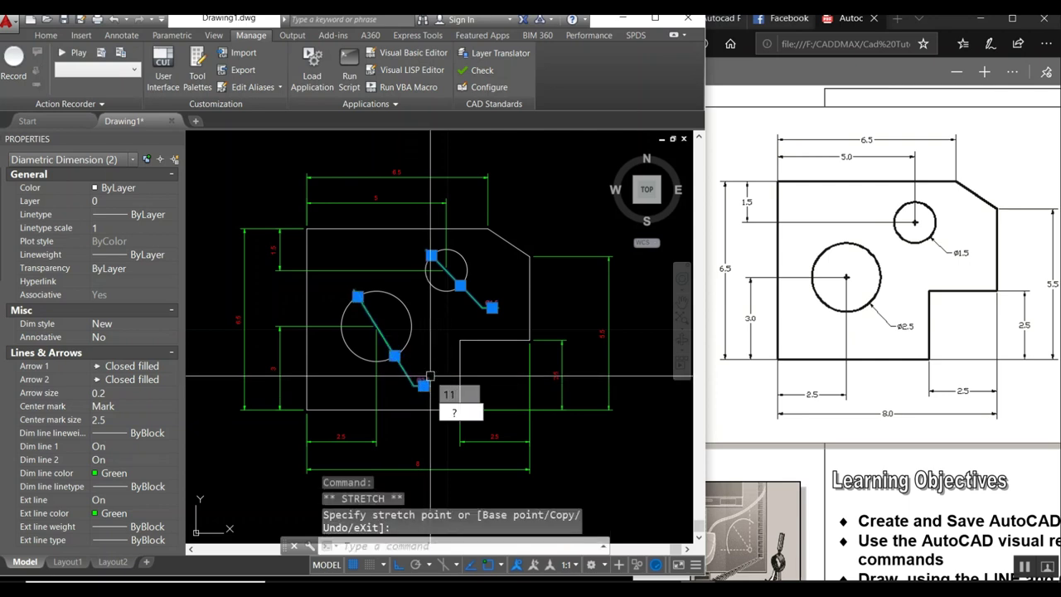
key("Escape")
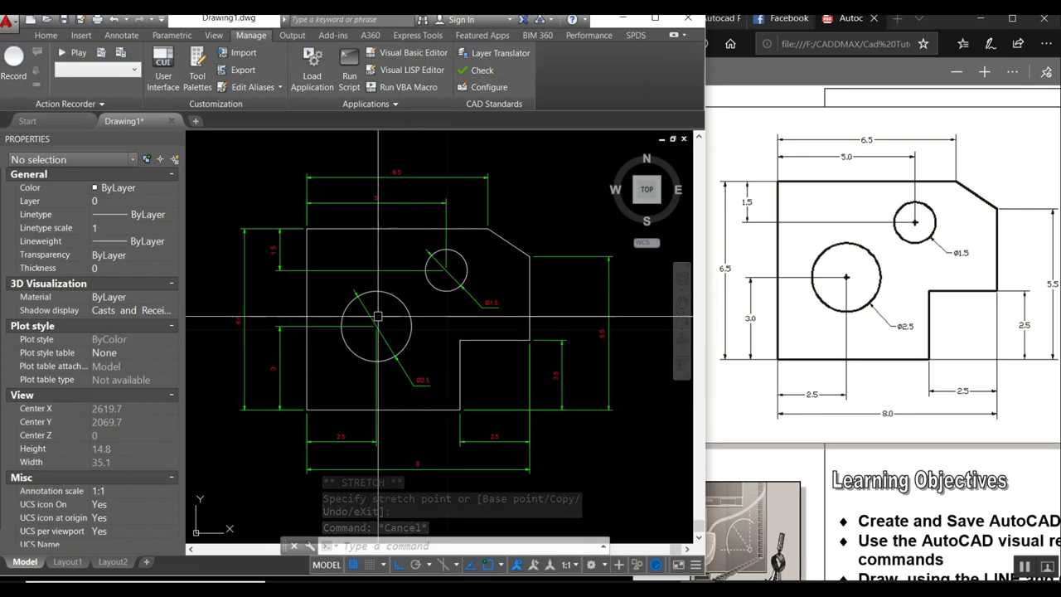
Step: Select all seven plate outline edges together with the Ø2.5 and Ø1.5 circles
left_click(300, 224)
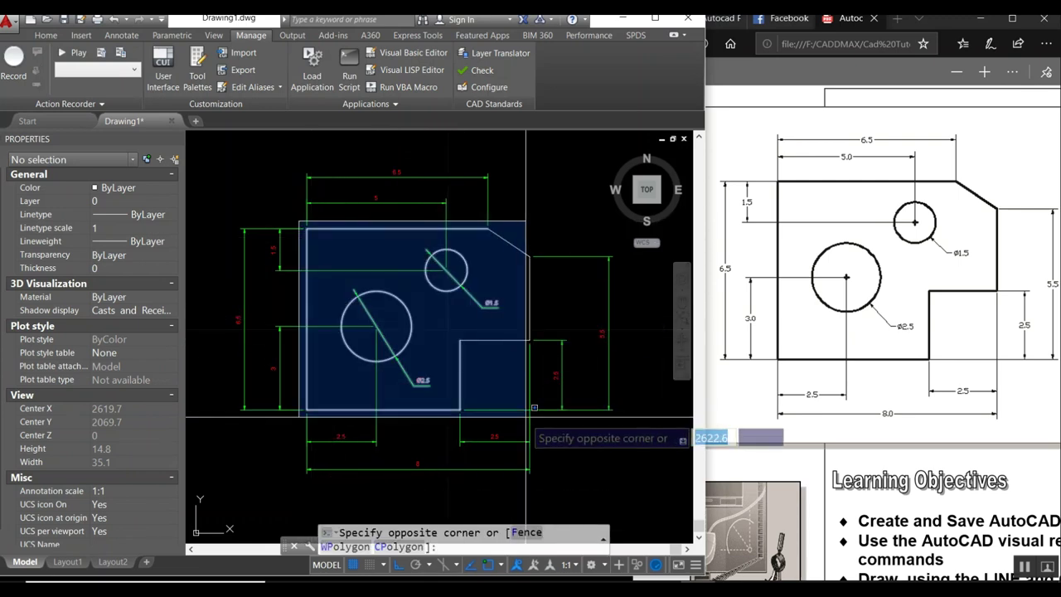
key("Escape")
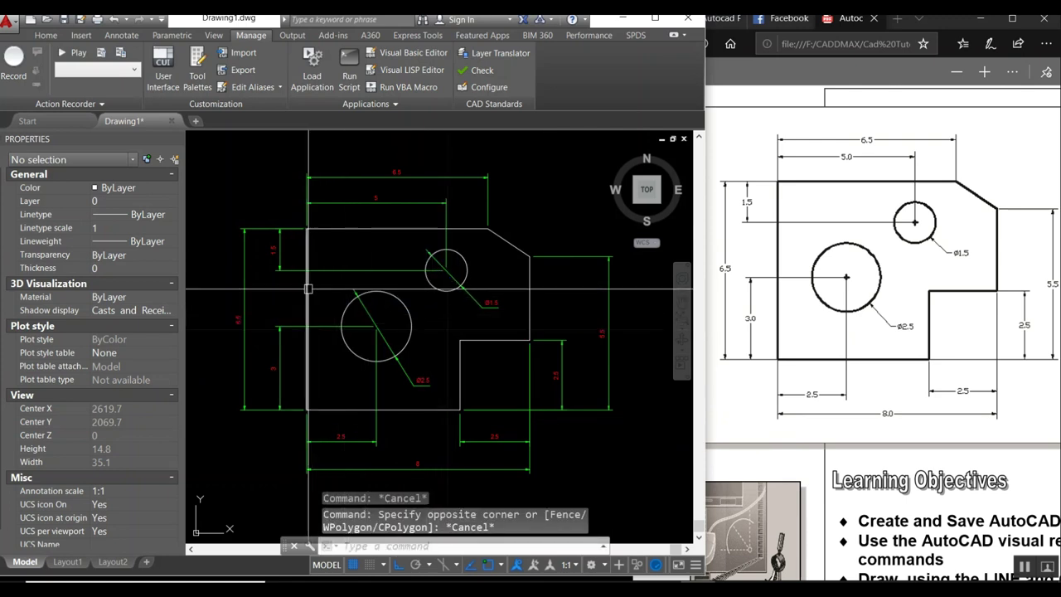
left_click(307, 282)
left_click(370, 227)
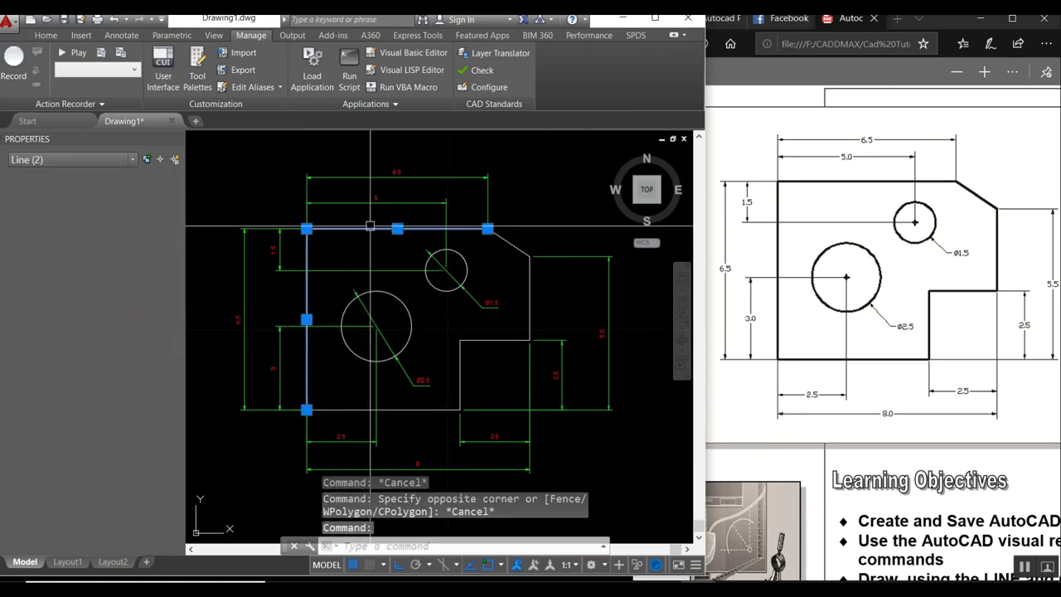
left_click(507, 242)
left_click(529, 294)
left_click(497, 340)
left_click(460, 377)
left_click(382, 409)
left_click(412, 327)
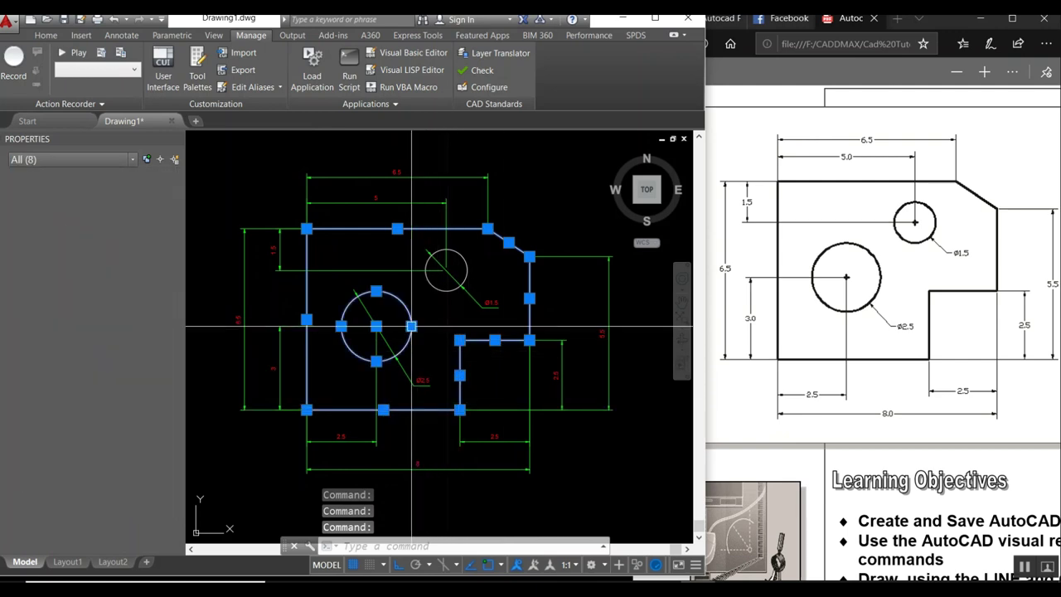
left_click(459, 253)
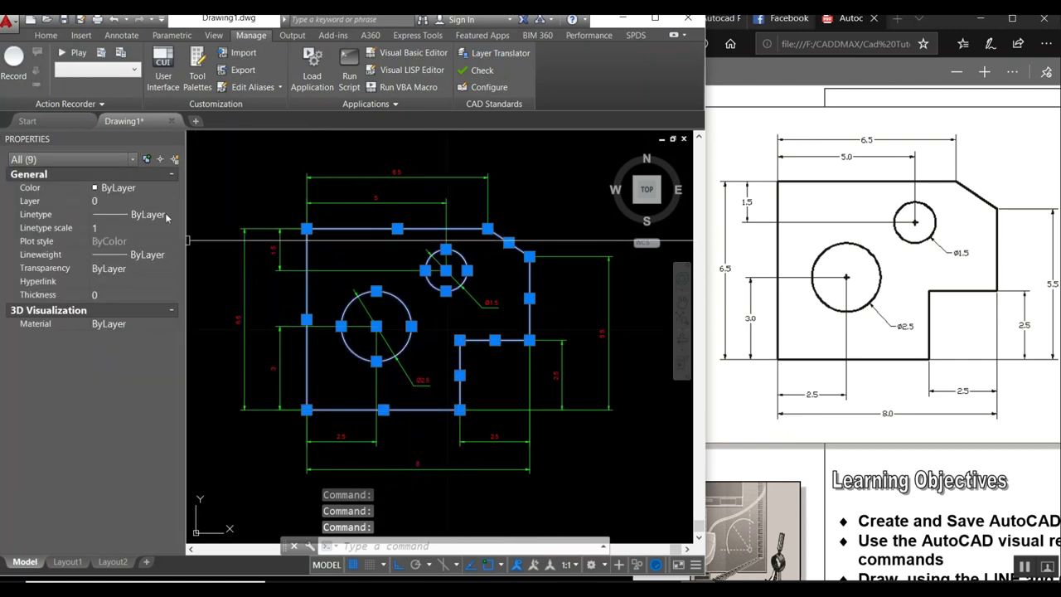
Step: Set the selected outline and circles to a 0.40 mm lineweight in Properties
left_click(130, 255)
left_click(130, 255)
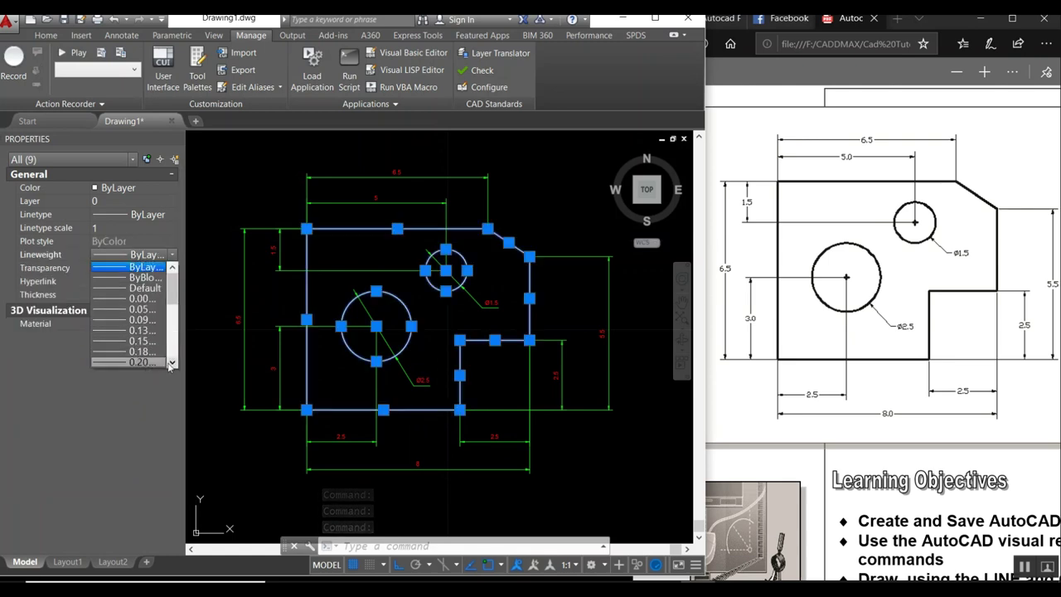
left_click(171, 362)
left_click_drag(172, 366, 173, 330)
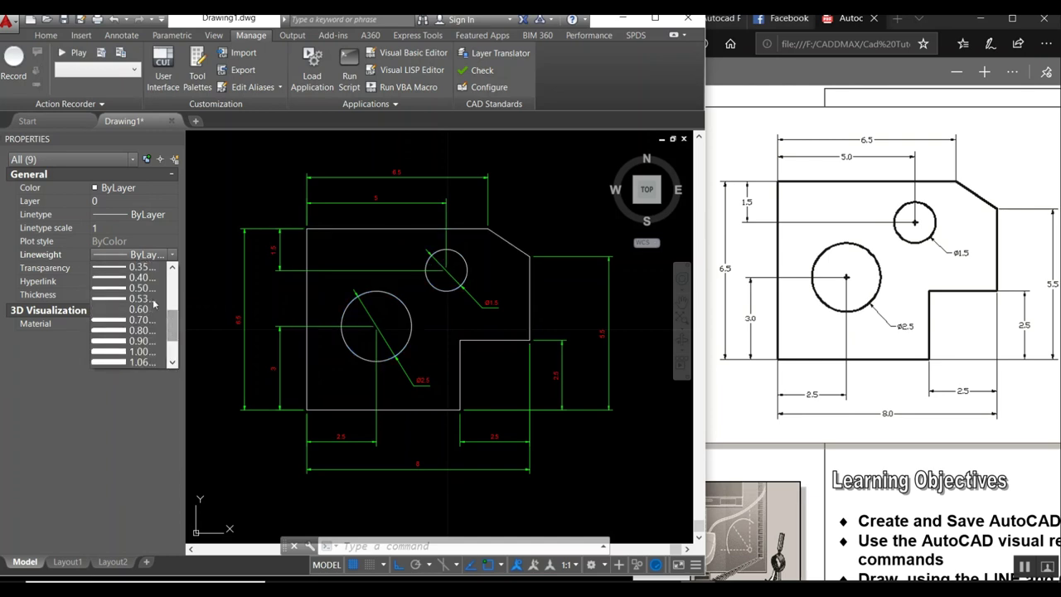
left_click(139, 277)
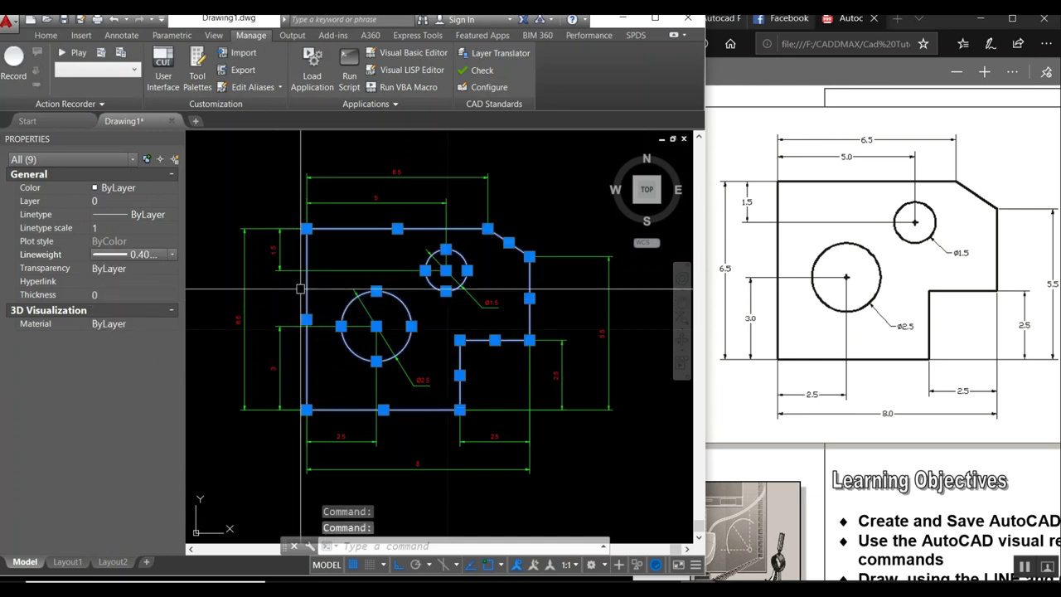
key("Escape")
Step: Enable Display Lineweight via LW, then zoom in and out to check the thick outline
type("lw")
key("Return")
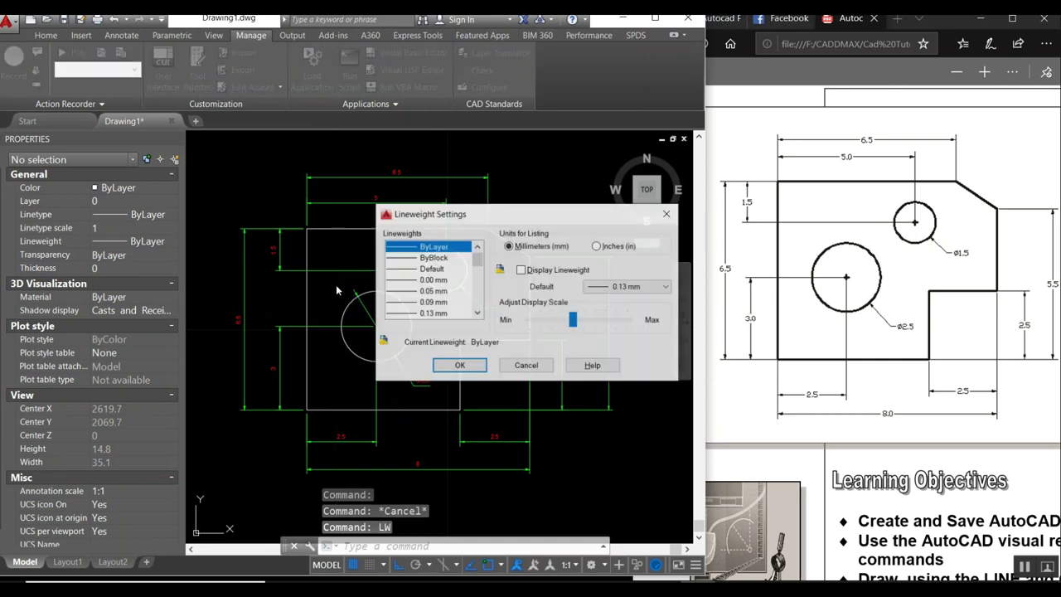
left_click(528, 272)
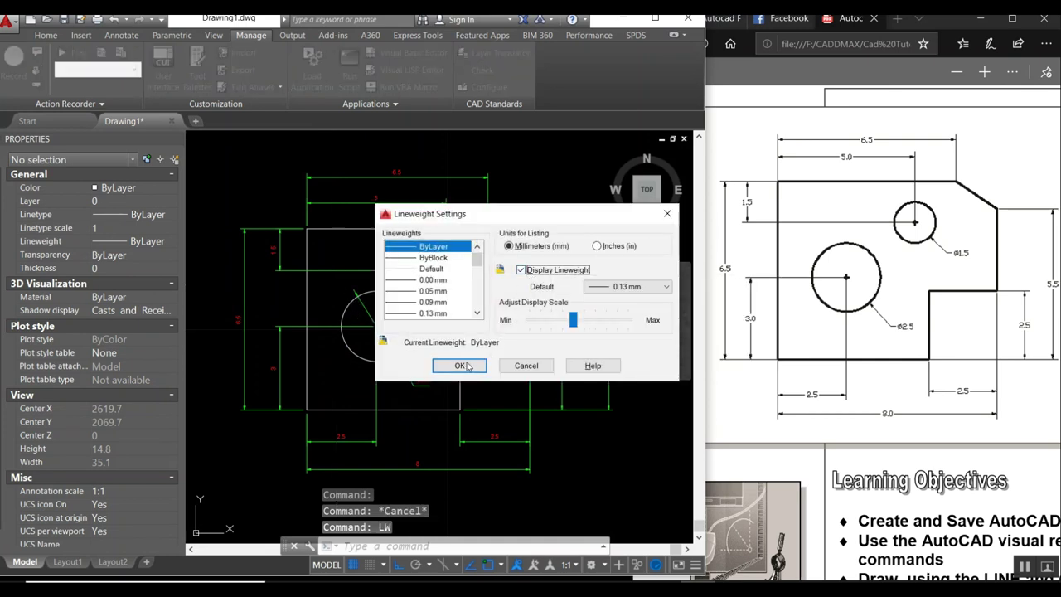
left_click(466, 366)
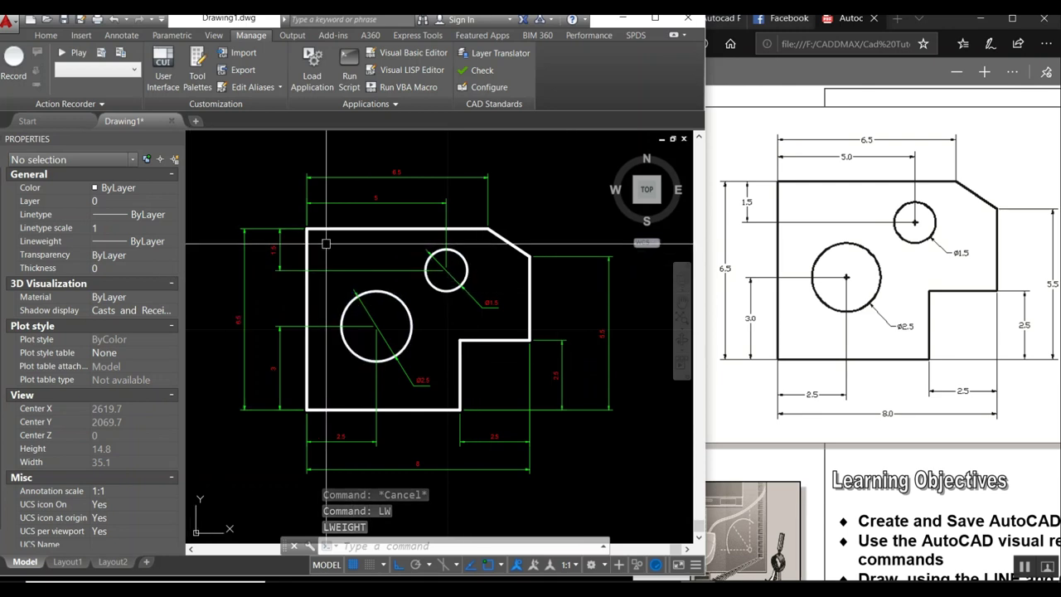
scroll(317, 237, "up", 2)
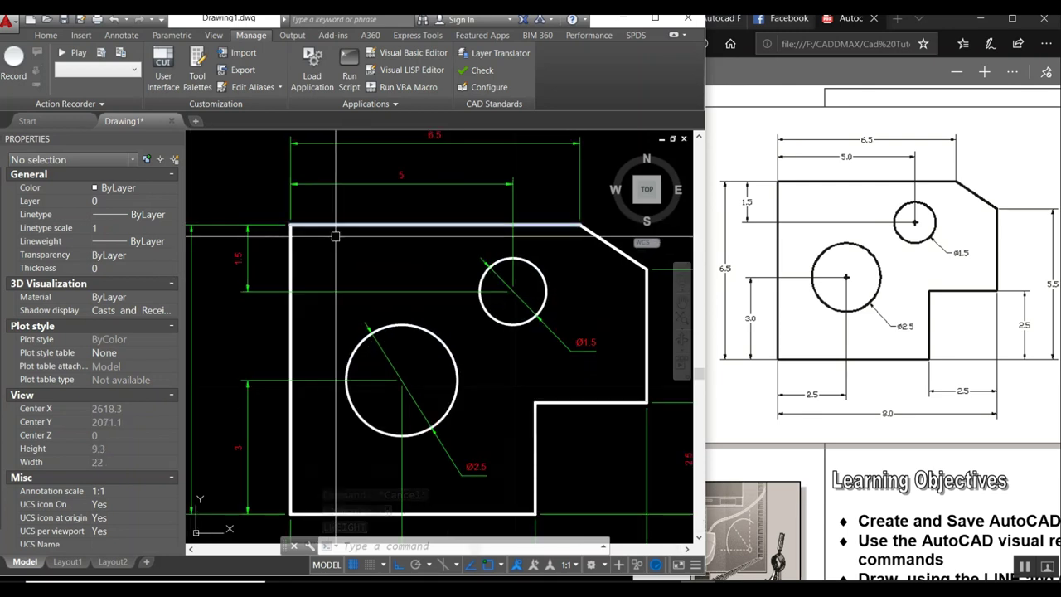
scroll(345, 284, "down", 4)
scroll(348, 257, "up", 2)
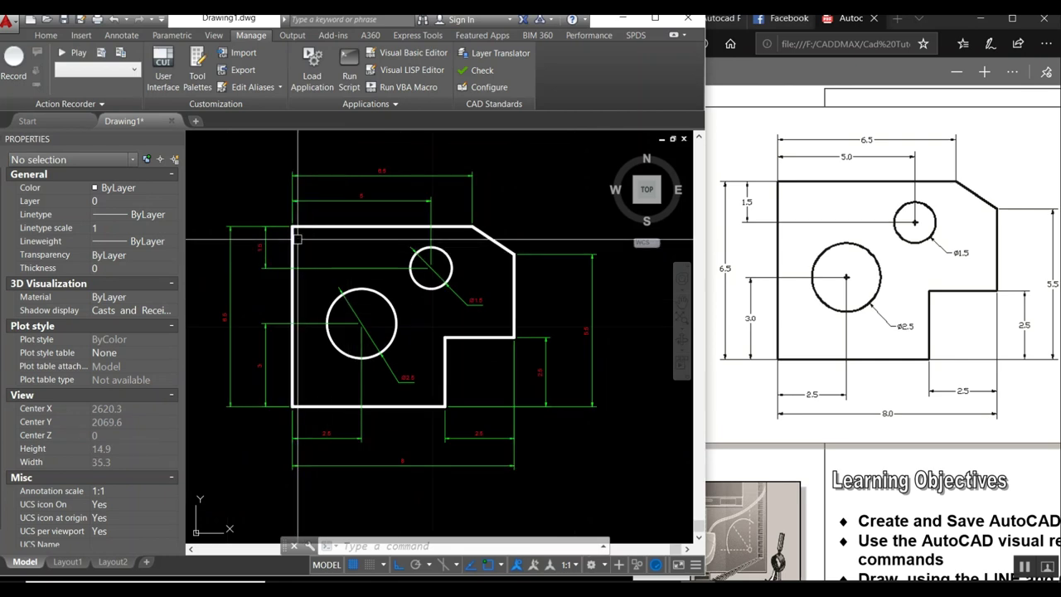
mouse_move(387, 292)
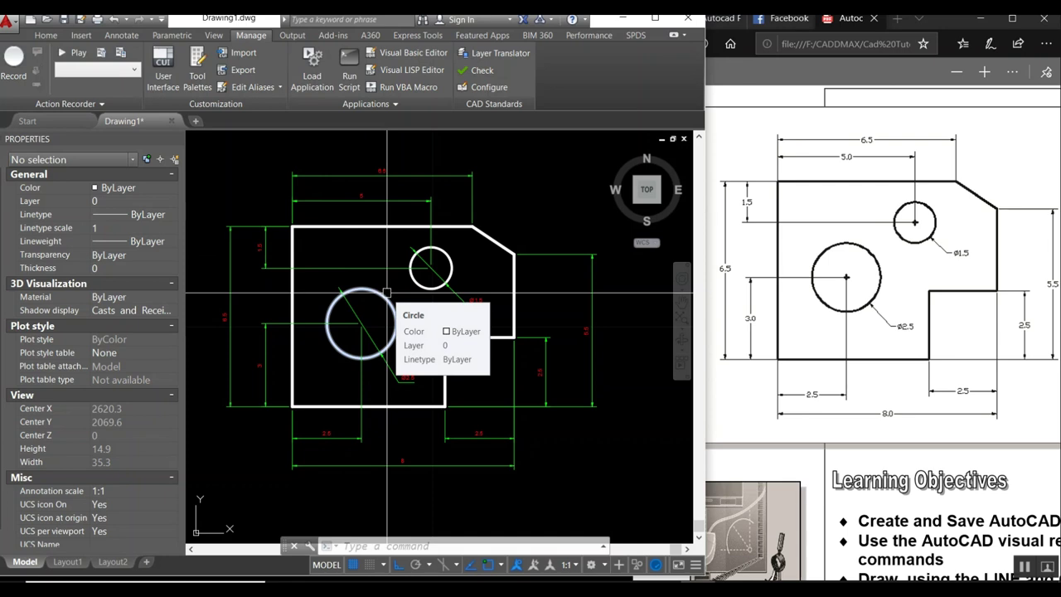
Step: Change the New dimension style's text alignment to Horizontal using DDIM
type("ddim")
key("Return")
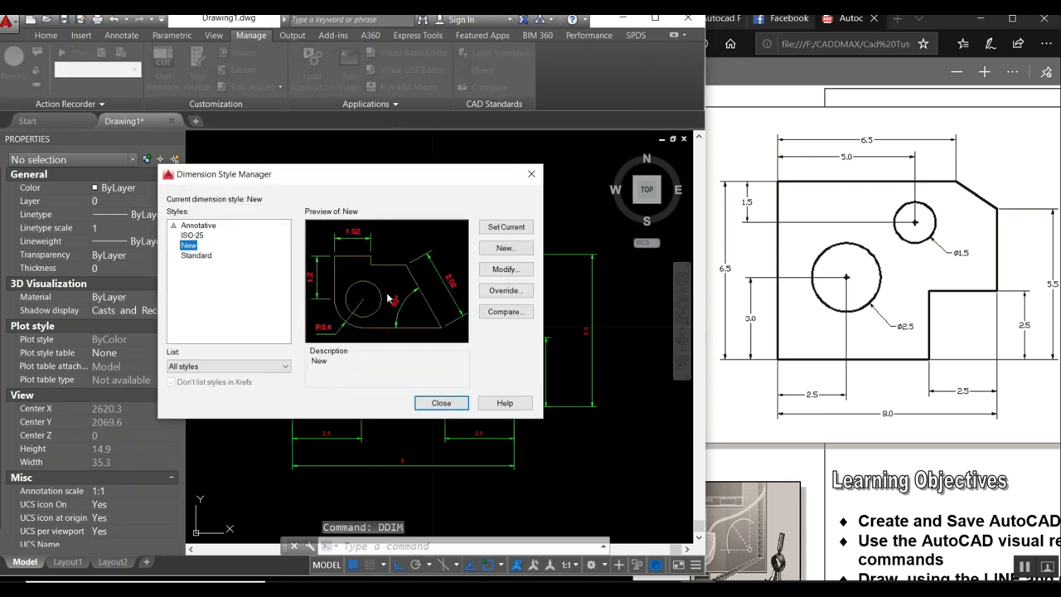
left_click(506, 269)
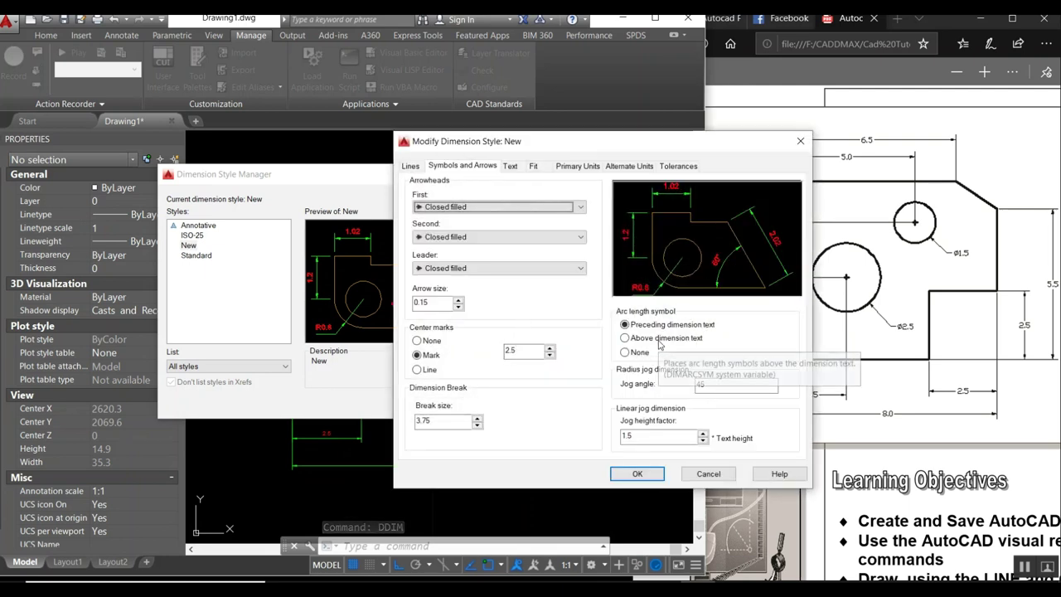
left_click(510, 166)
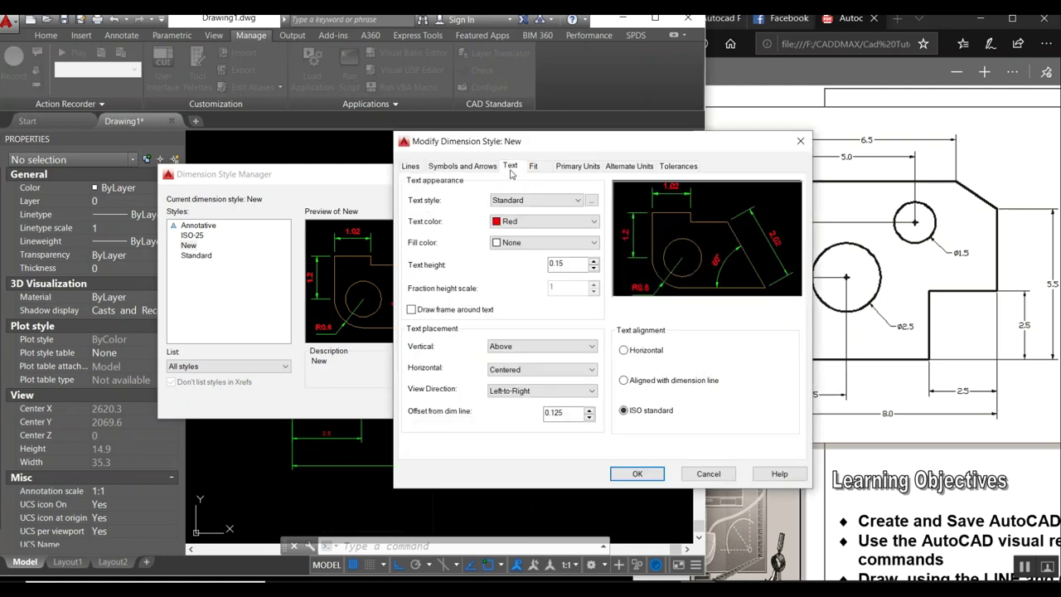
left_click(625, 381)
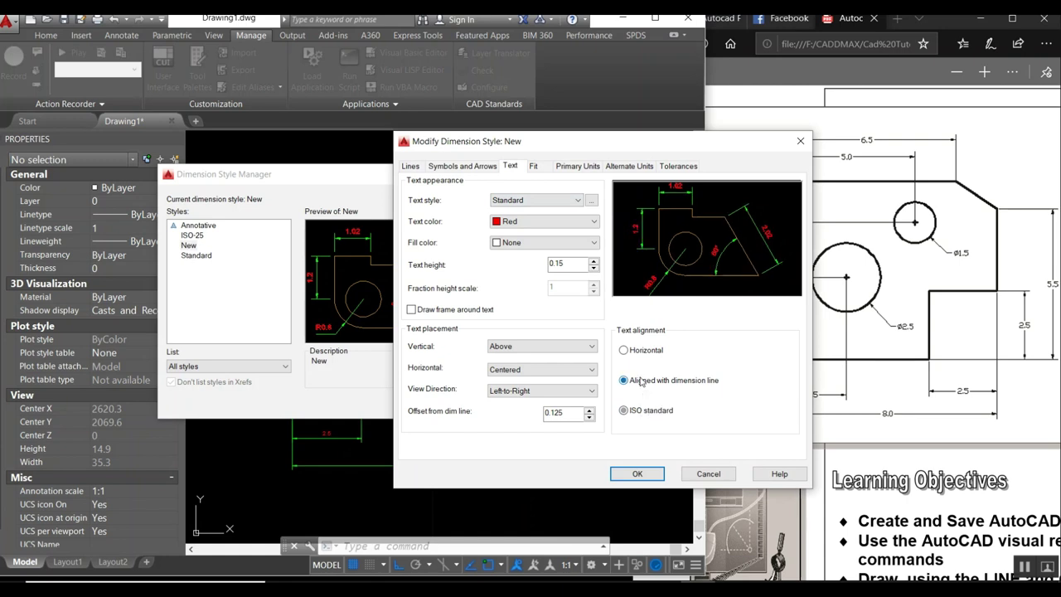
left_click(633, 411)
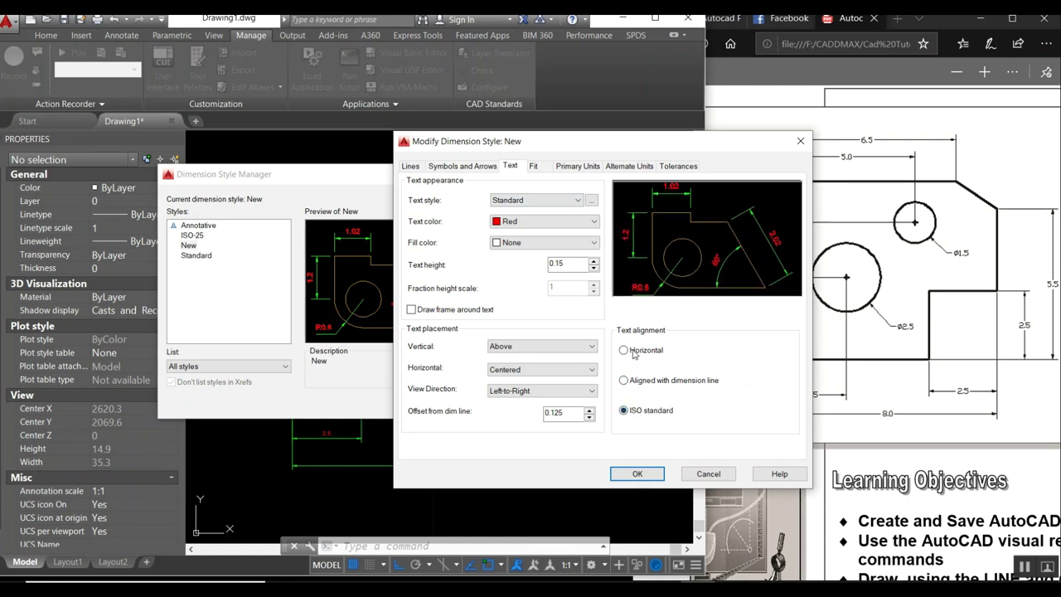
left_click(634, 352)
left_click(645, 480)
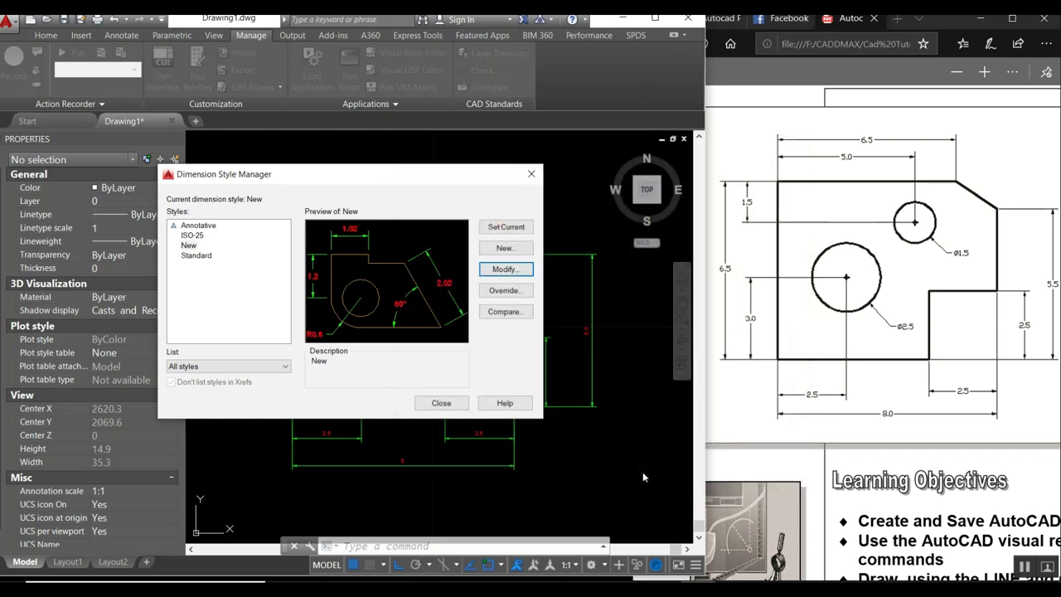
left_click(448, 406)
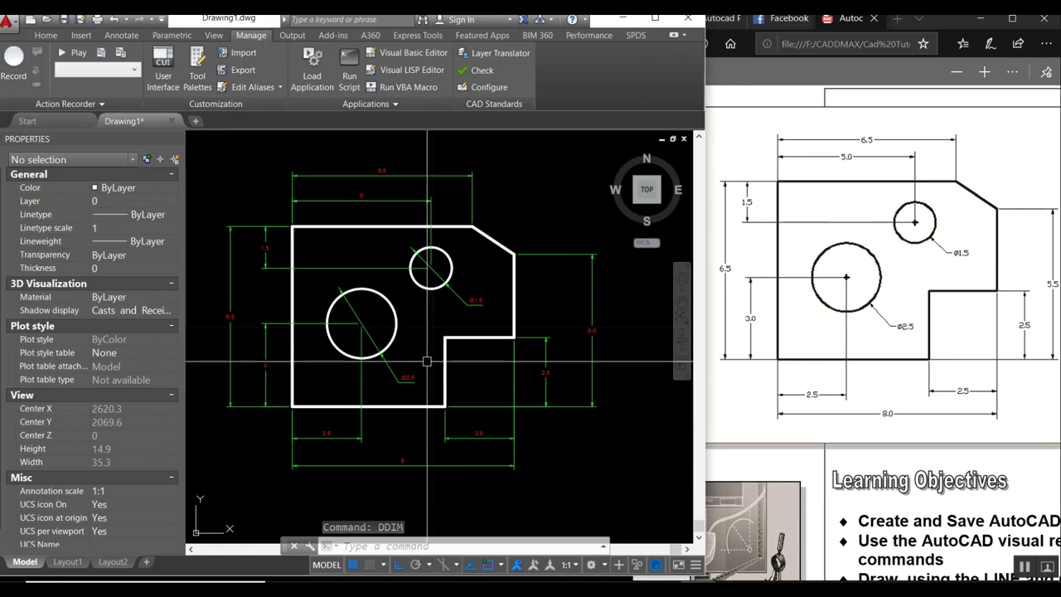
Step: Select the outline edges and large circle and change their lineweight to 0.30 mm
left_click(293, 245)
left_click(414, 226)
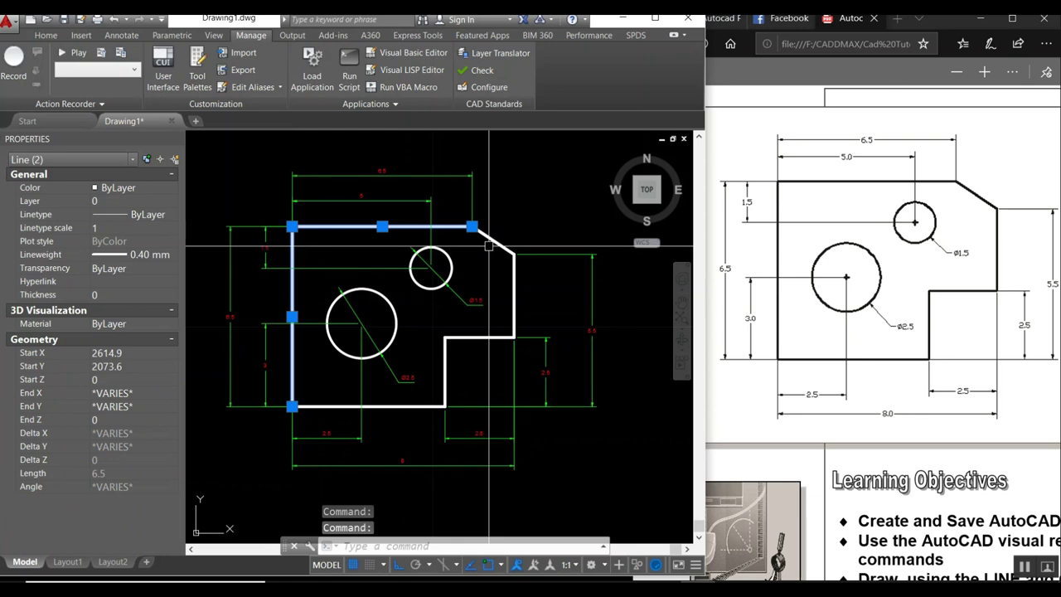
left_click(491, 242)
left_click(514, 273)
left_click(456, 337)
left_click(446, 373)
left_click(398, 406)
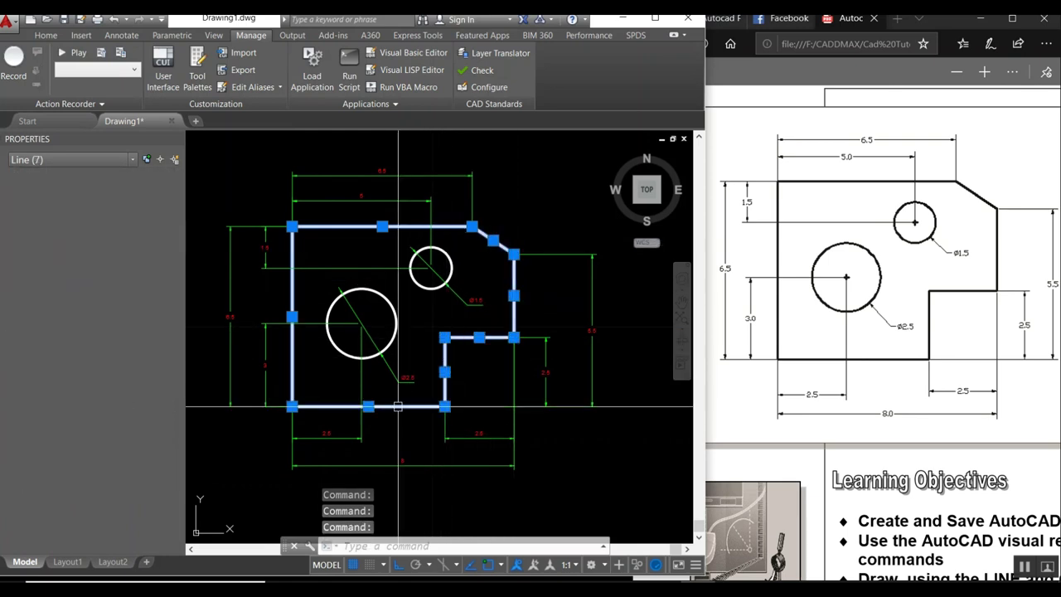
left_click(387, 350)
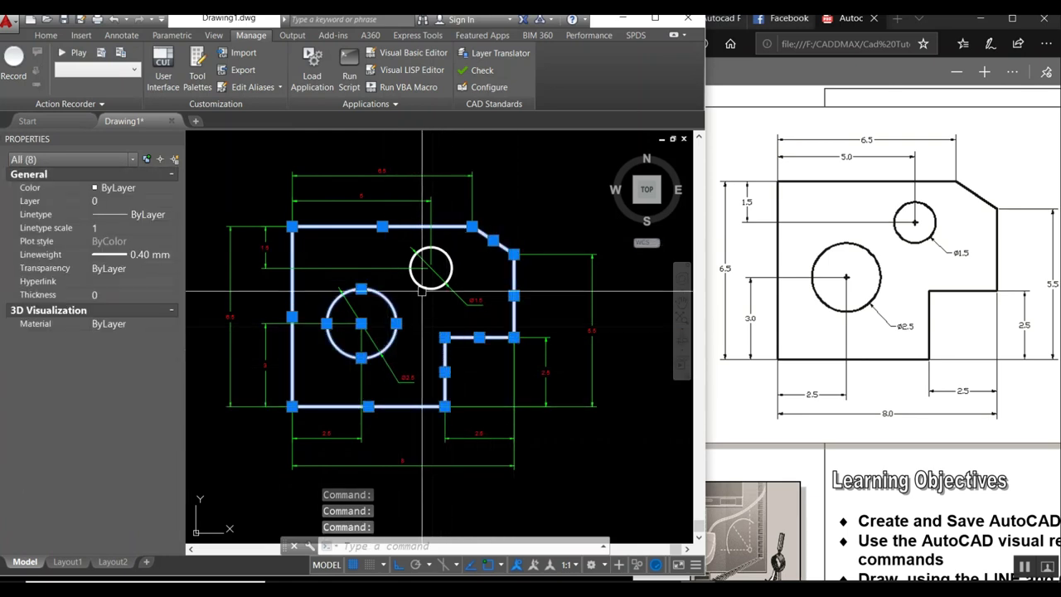
left_click(143, 257)
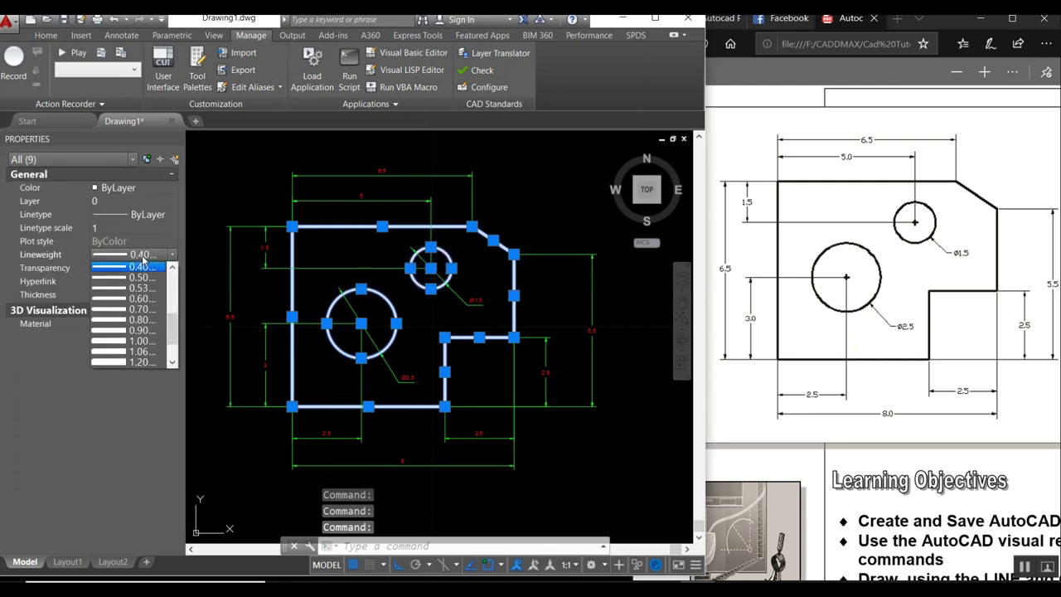
scroll(143, 273, "up", 2)
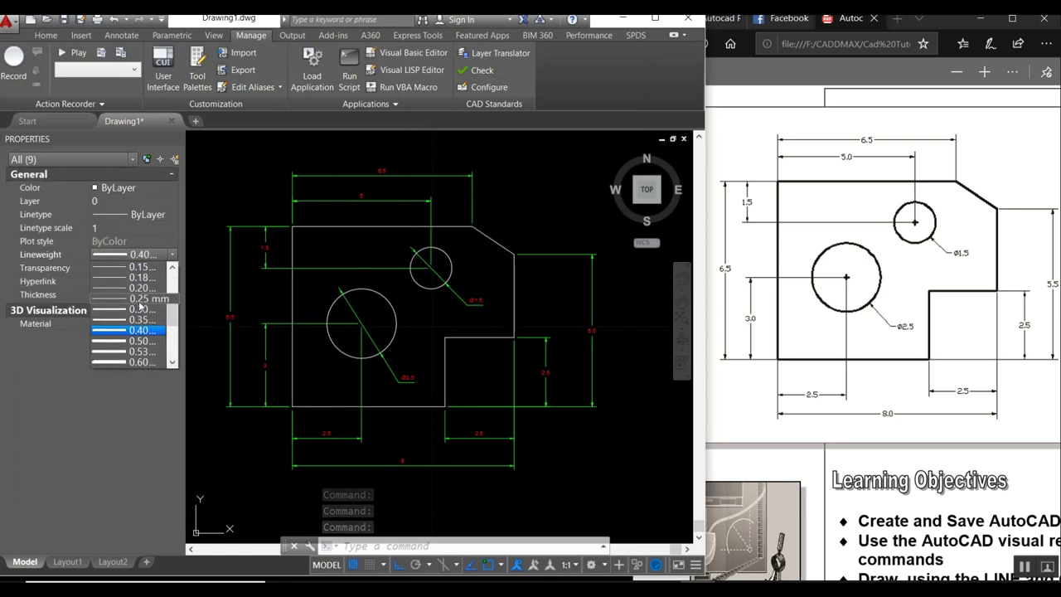
left_click(141, 309)
key("Escape")
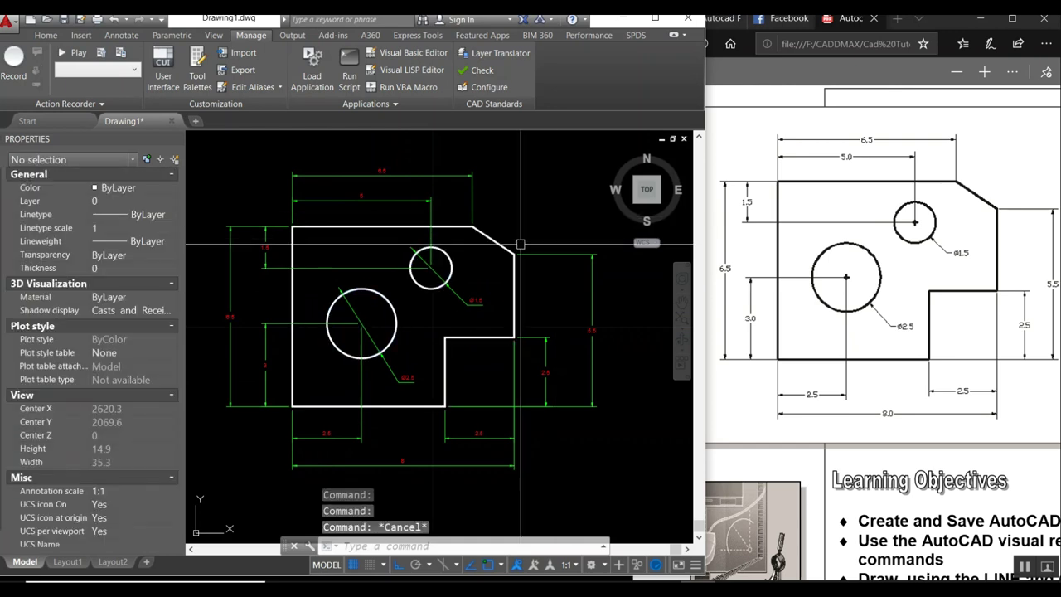
Step: Zoom to extents with Z then E so the whole plate fills the view
type("z")
key("Return")
type("e")
key("Return")
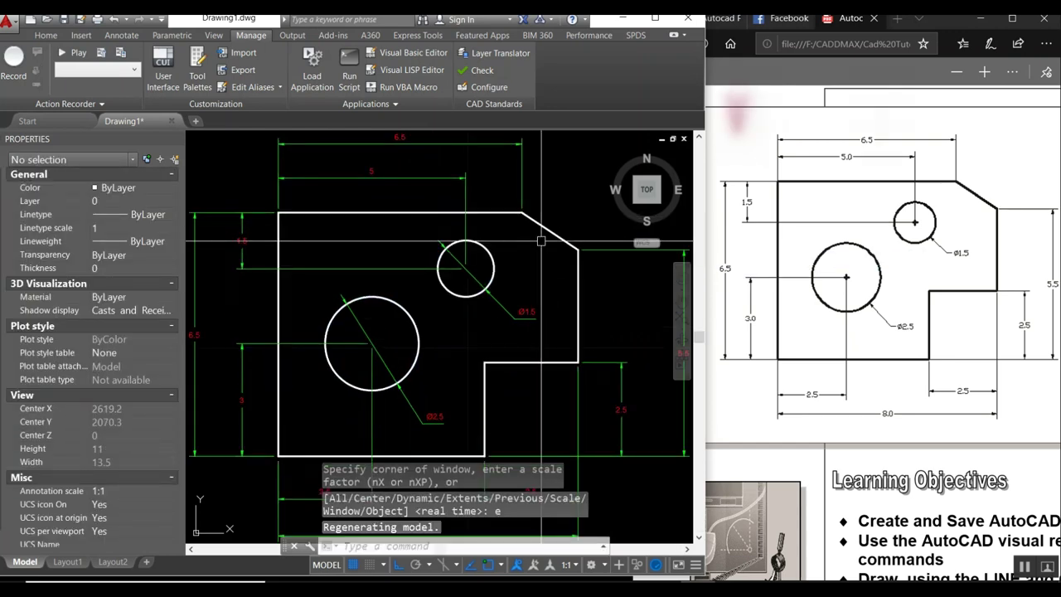